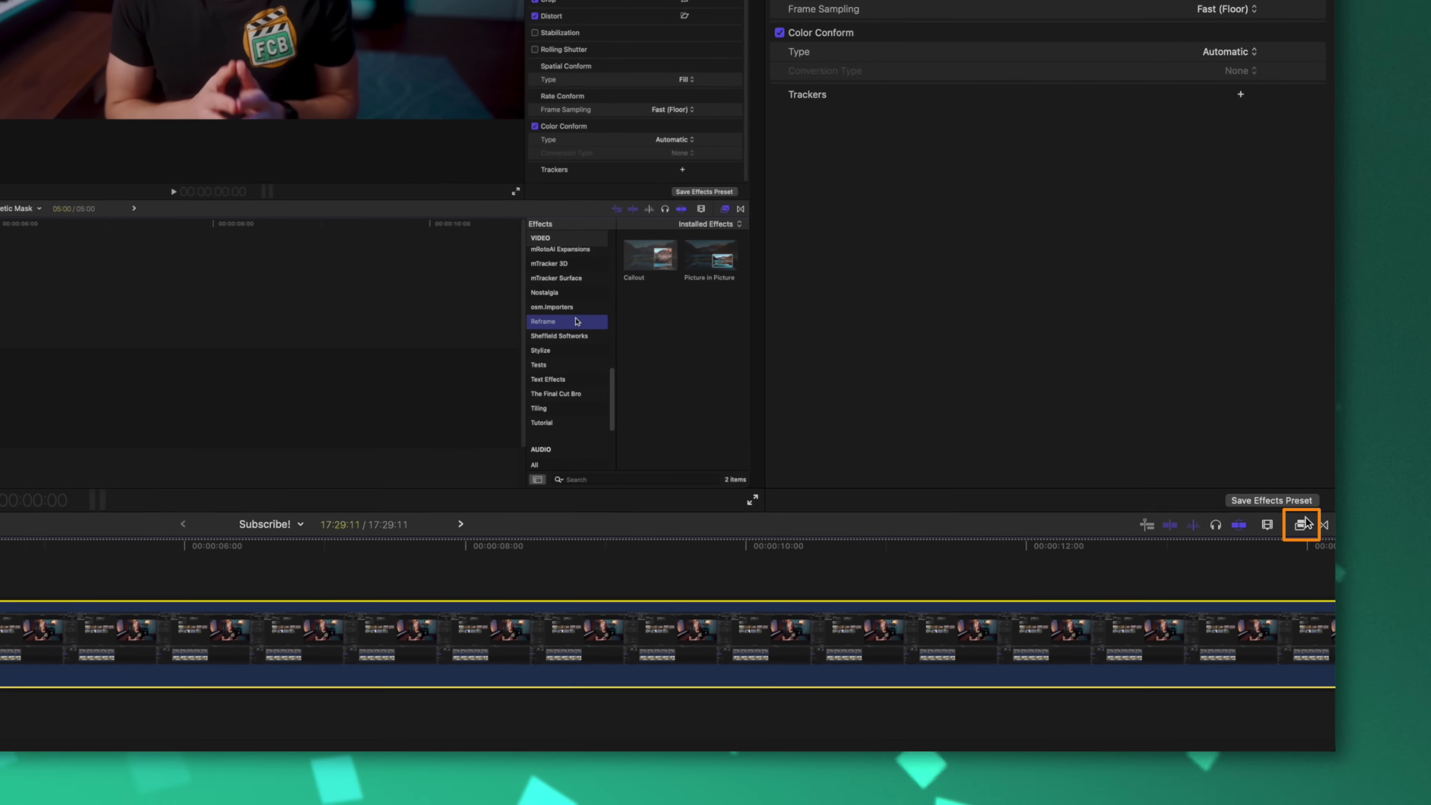
Step: Open the Effects browser on the Reframe category, showing Callout and Picture in Picture
click(1304, 521)
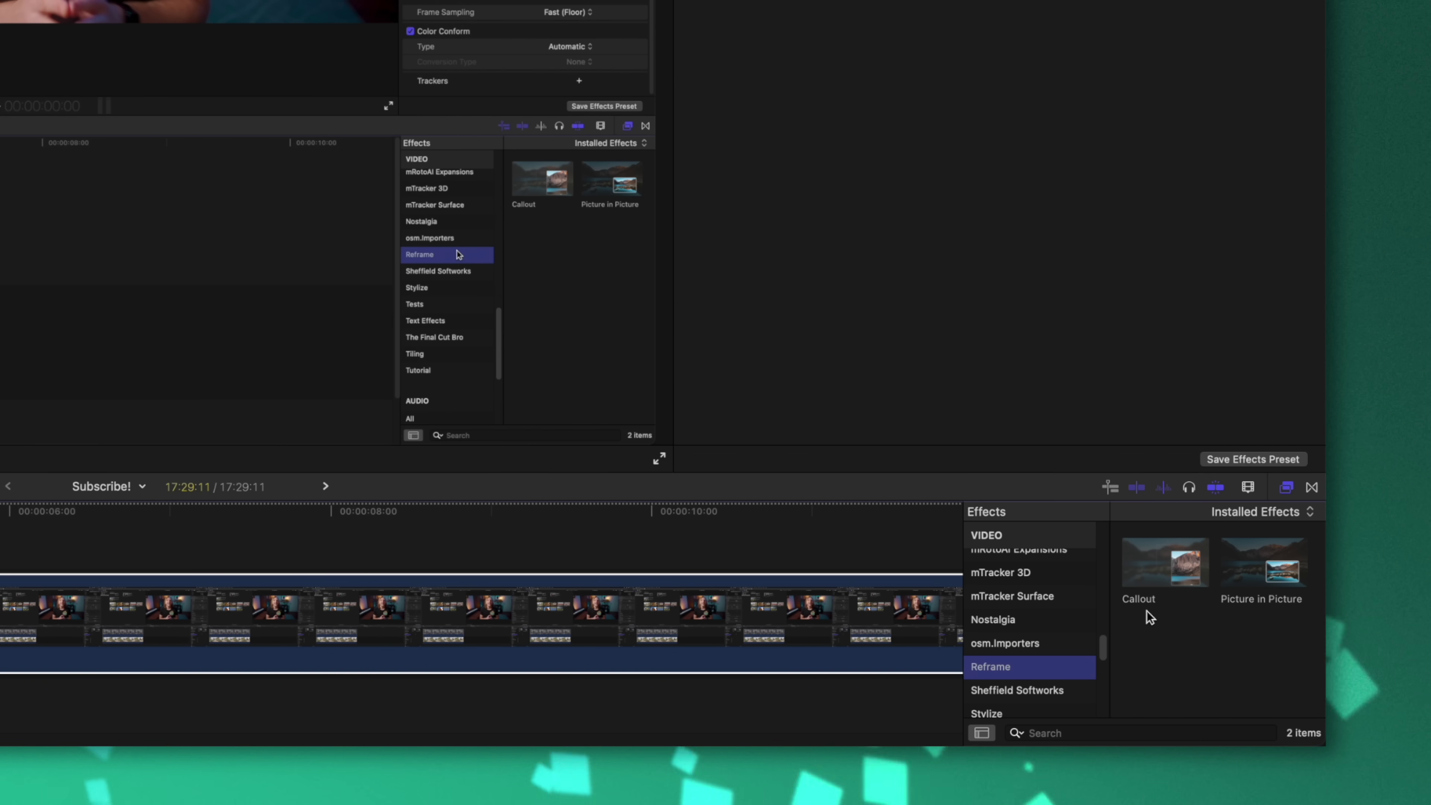
Step: Apply the Callout effect to the clip in the timeline
drag(1146, 561, 242, 655)
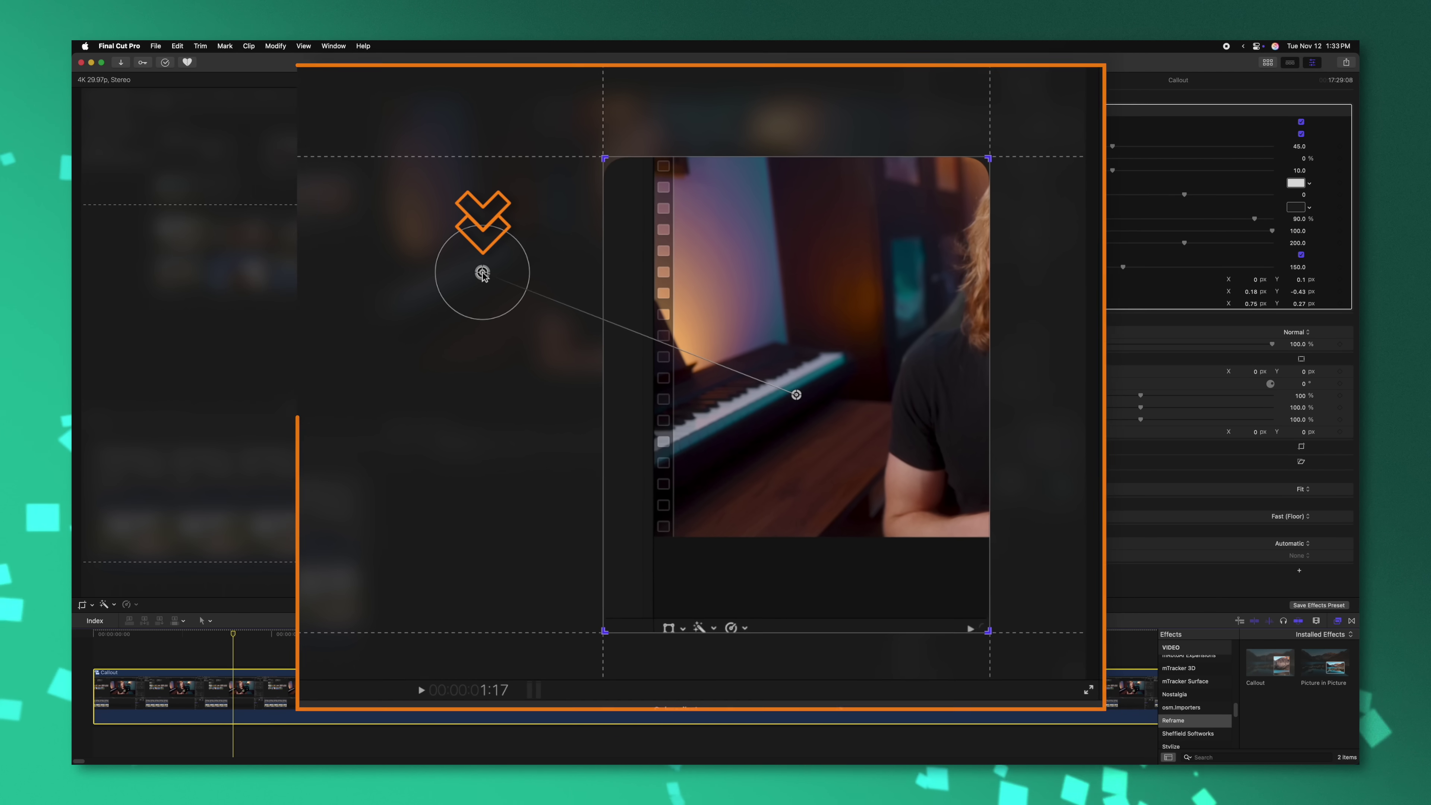
Step: Move and shrink the callout's source circle, and resize the inset box into a smaller panel to its left
mouse_move(478, 281)
mouse_down()
mouse_move(535, 326)
mouse_move(469, 390)
mouse_move(338, 295)
mouse_move(514, 256)
mouse_move(609, 306)
mouse_move(485, 392)
mouse_move(472, 319)
mouse_move(911, 529)
mouse_move(947, 519)
mouse_move(963, 533)
mouse_move(949, 532)
mouse_up()
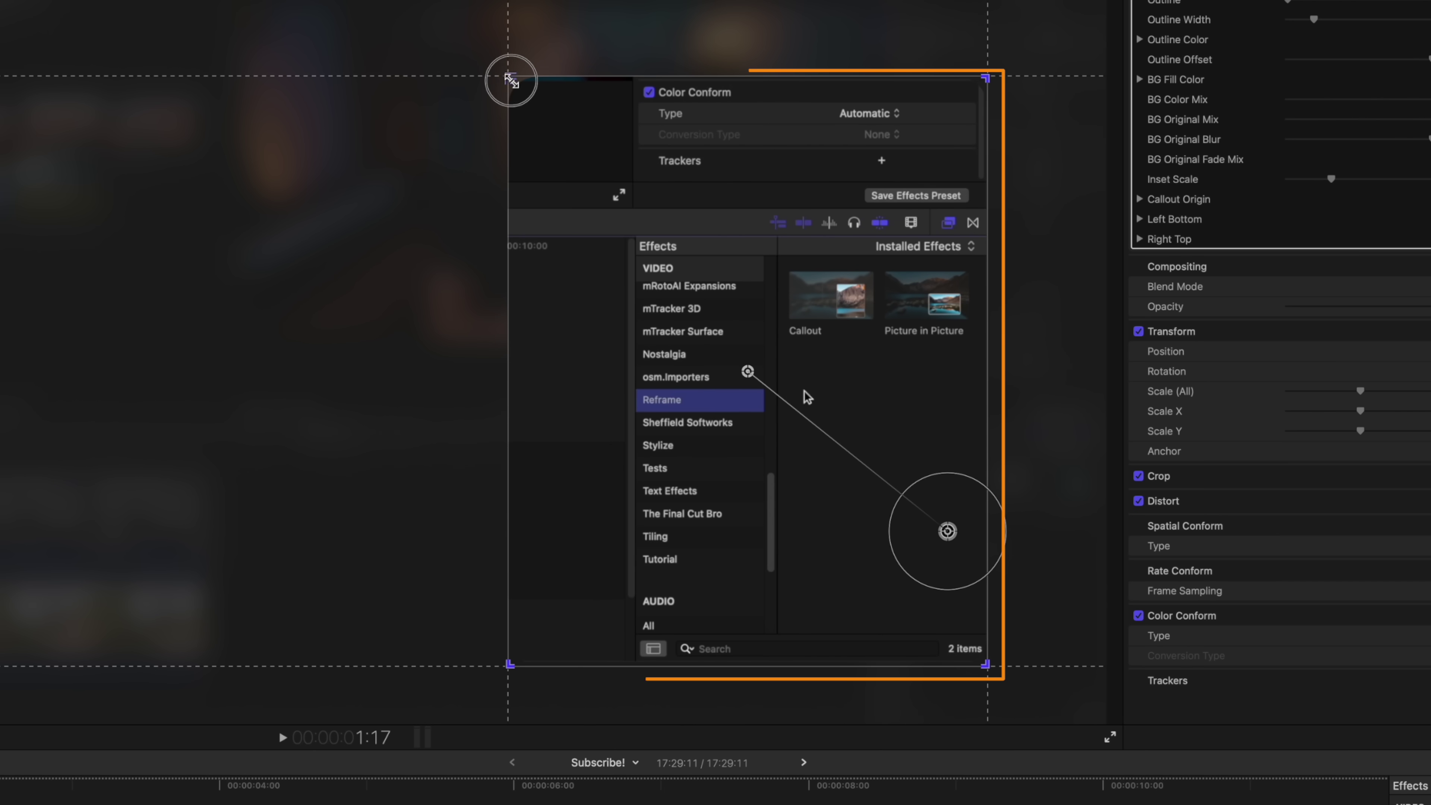
drag(510, 80, 541, 85)
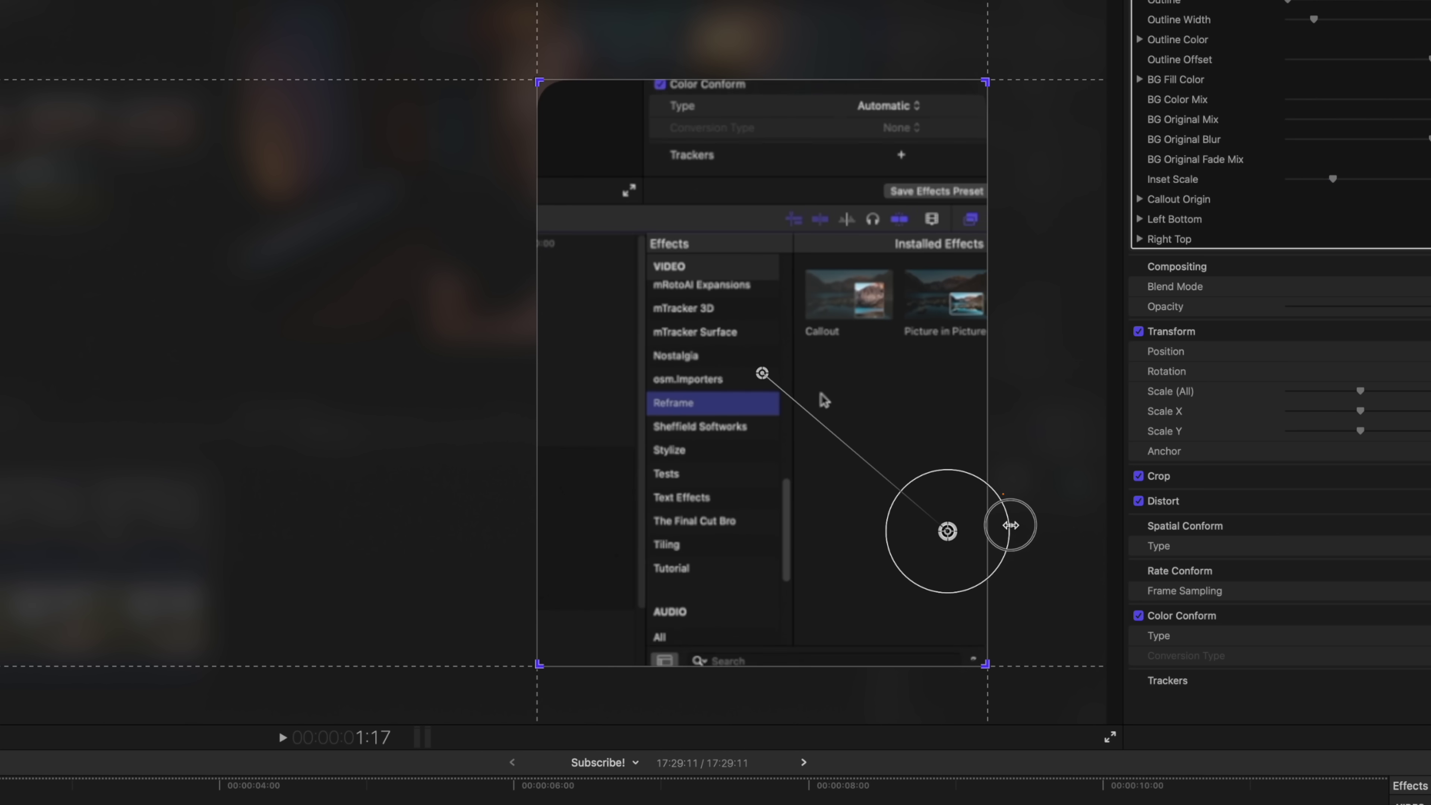
drag(1010, 525, 1079, 521)
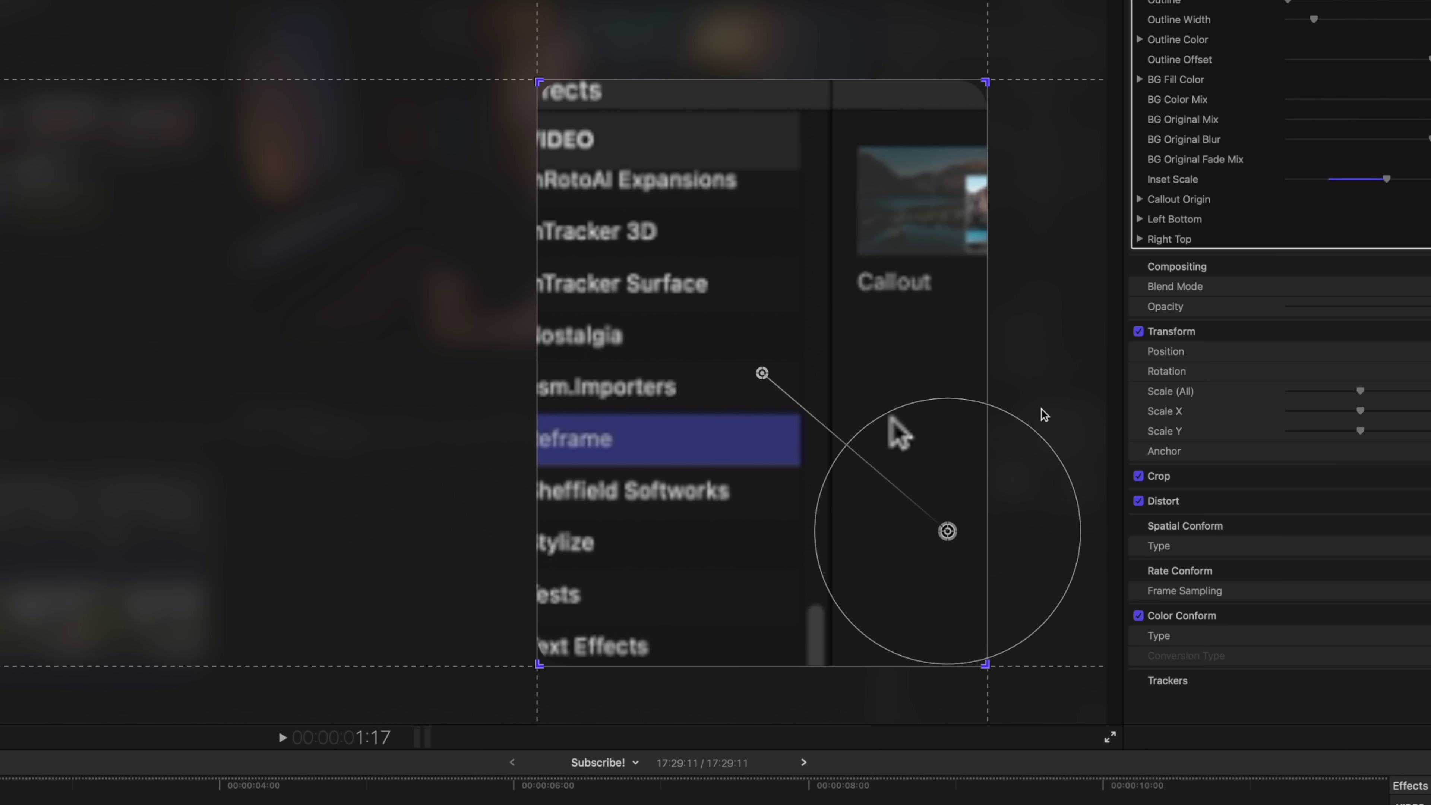
drag(947, 533, 1003, 484)
drag(986, 665, 831, 274)
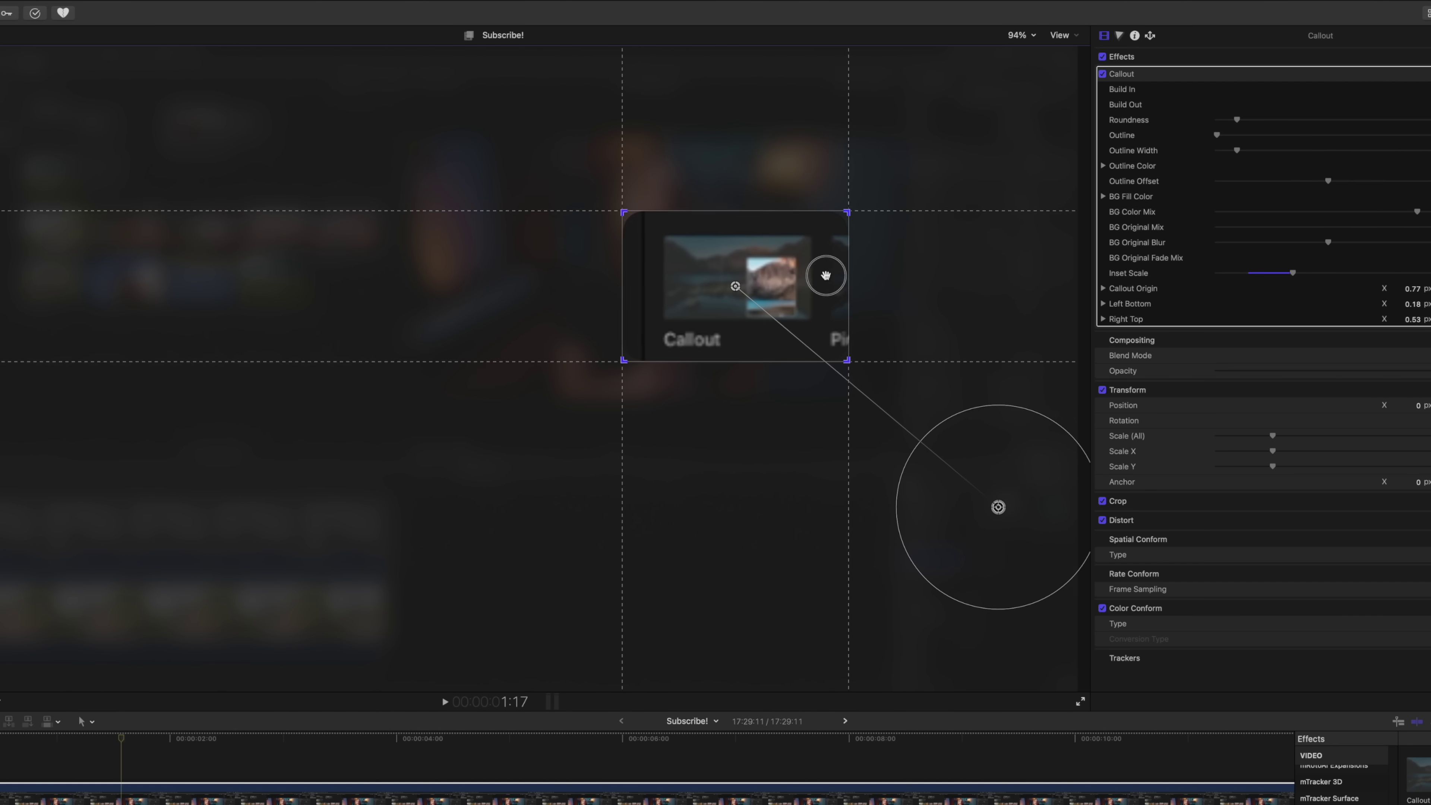
drag(748, 304, 661, 358)
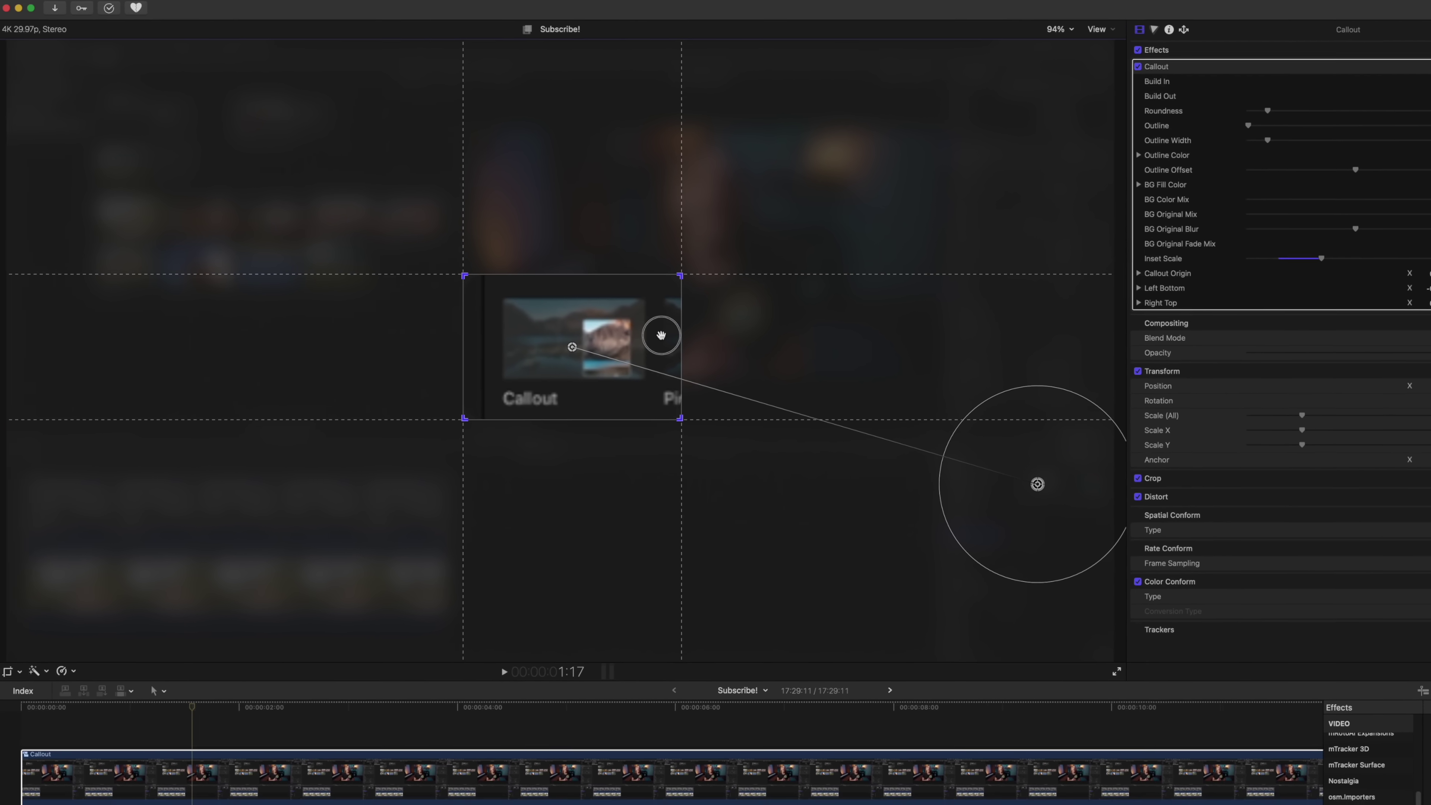
Step: Preview the callout animation from the start and shorten the Callout clip to 5 seconds
click(242, 755)
drag(245, 682, 90, 683)
key(space)
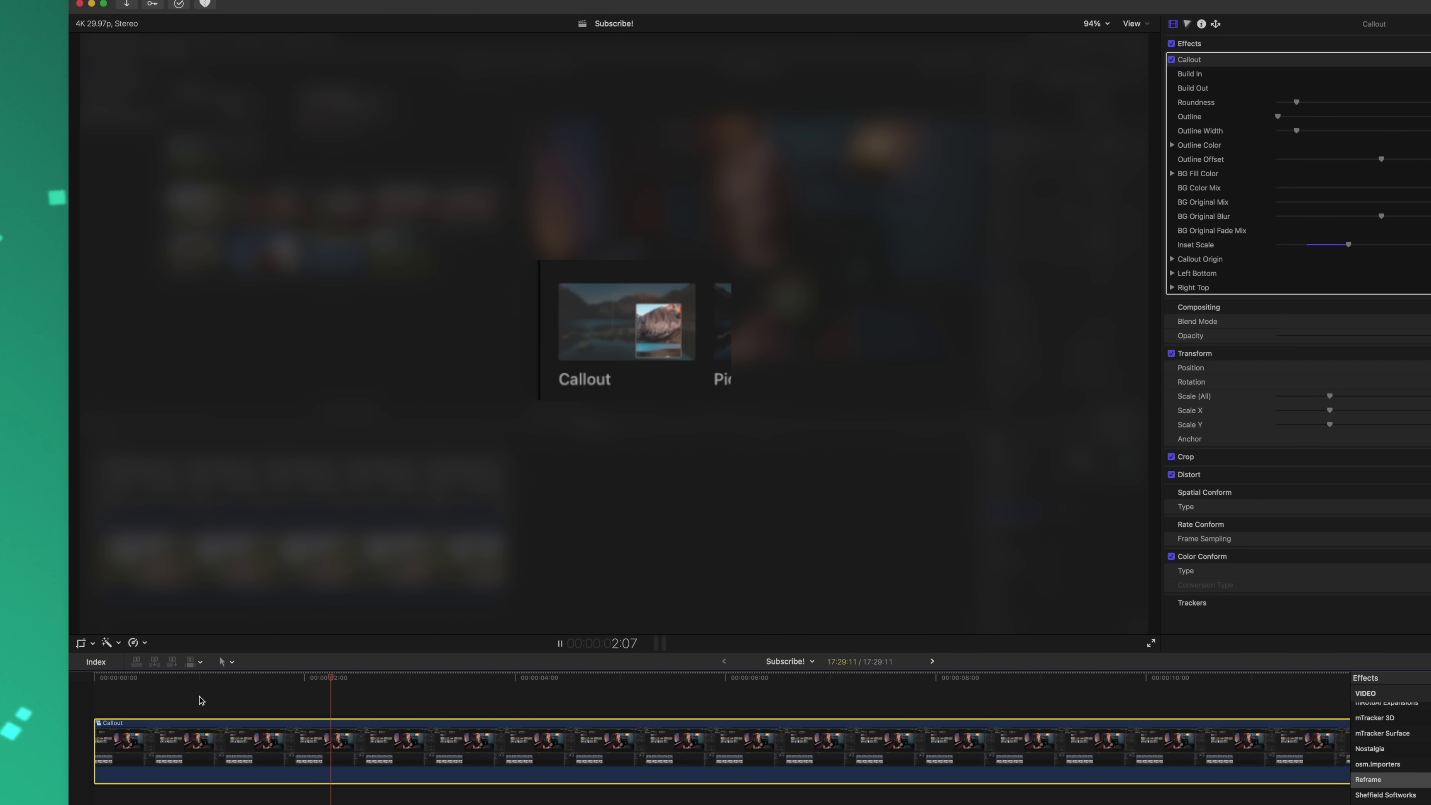
key(space)
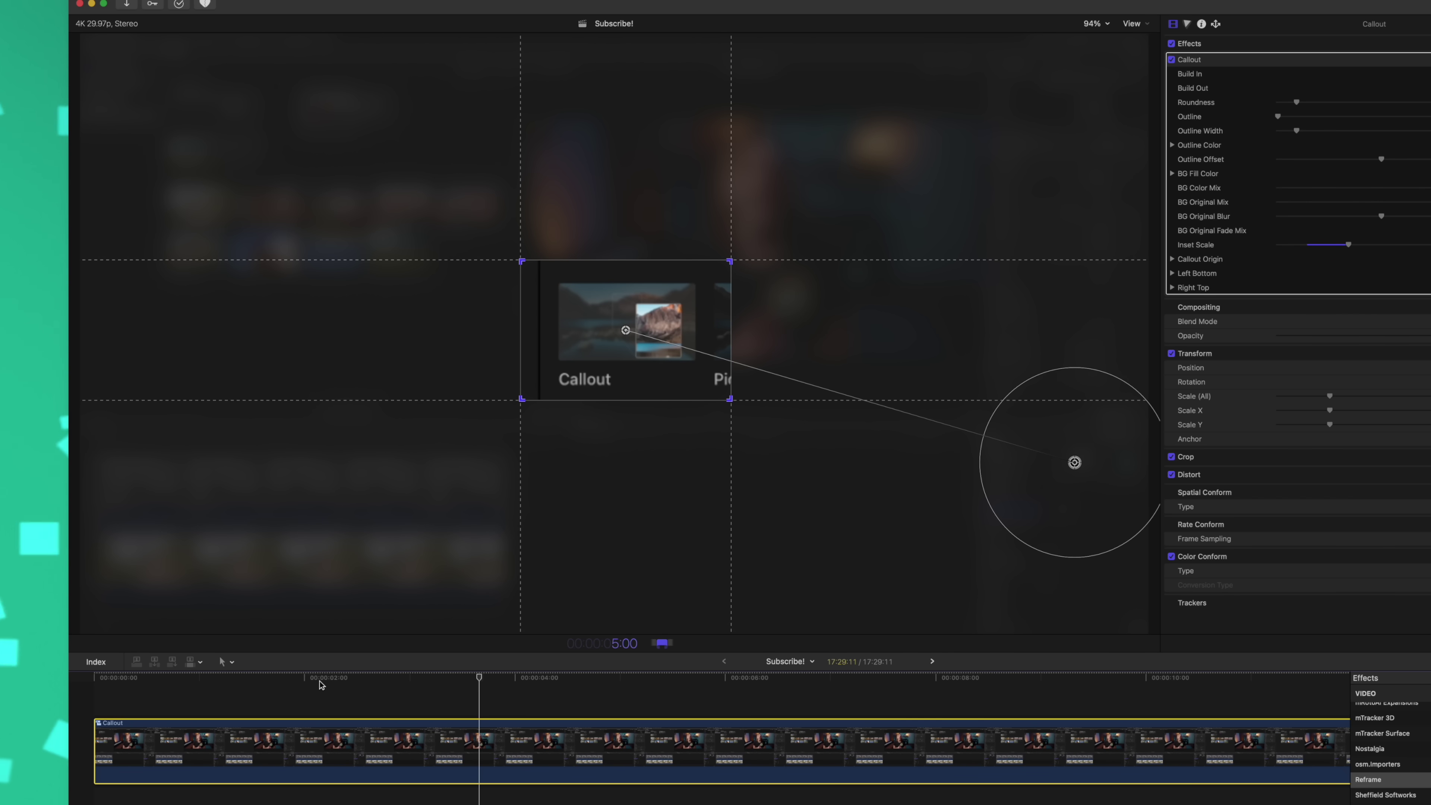
key(Return)
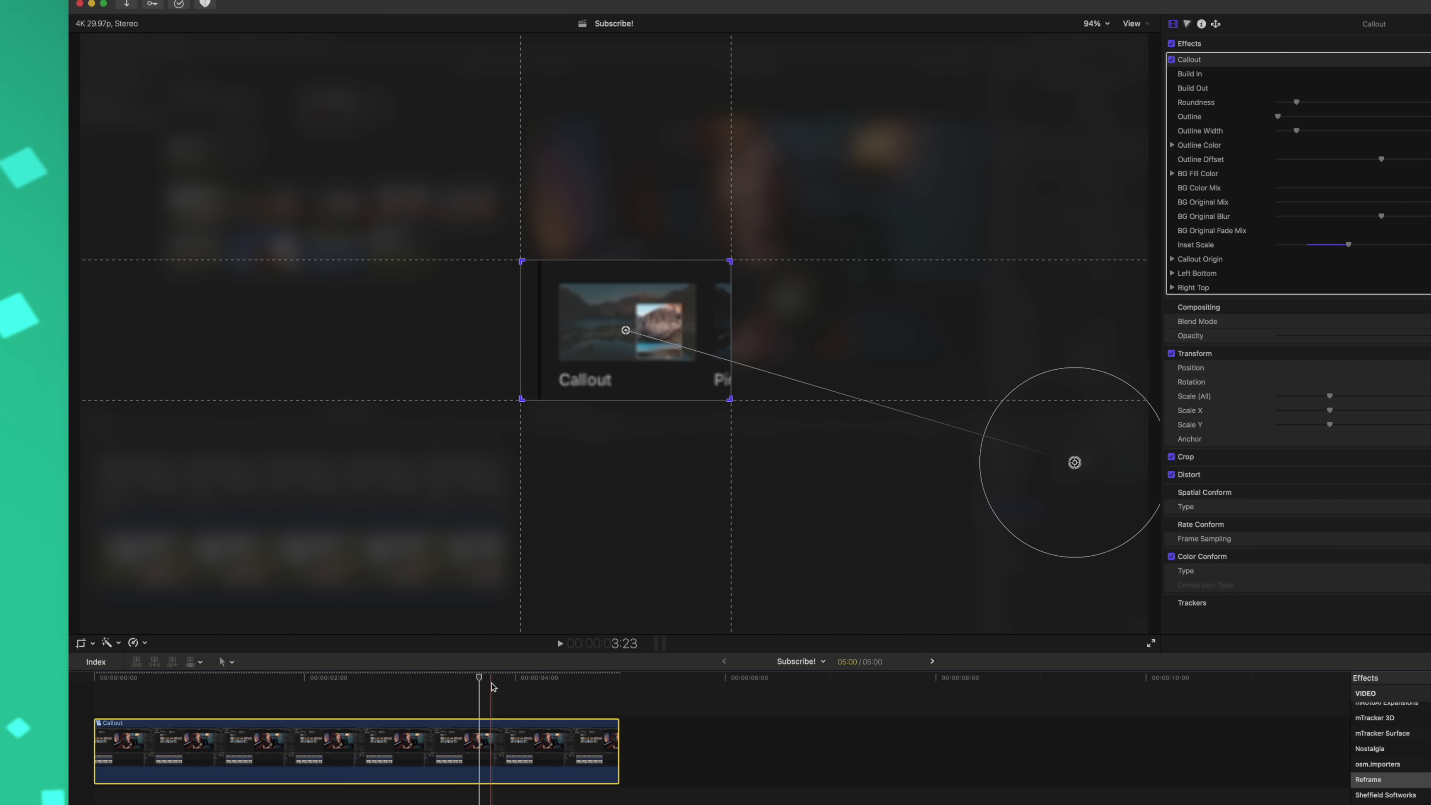
key(space)
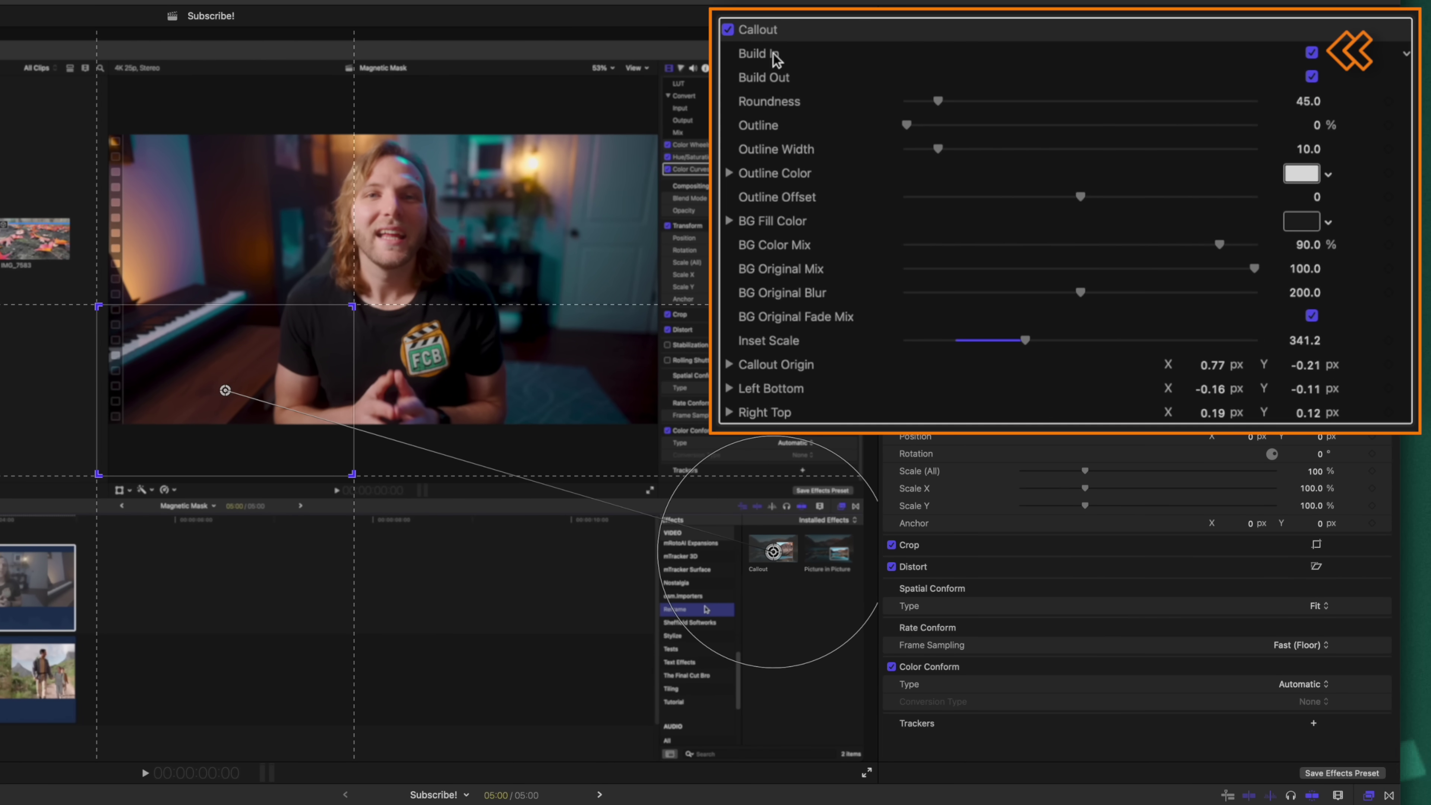
click(1312, 52)
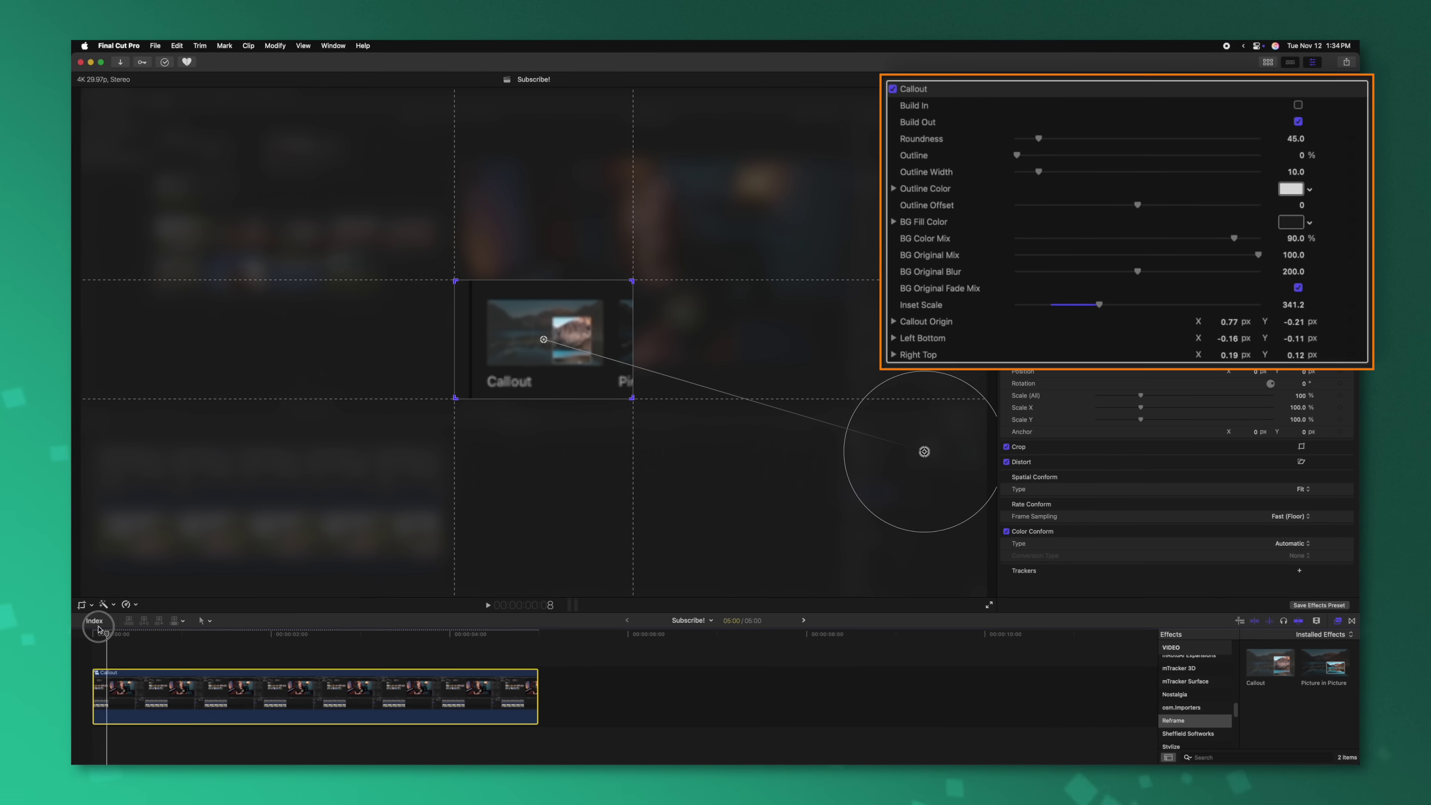
click(0, 681)
drag(115, 636, 443, 636)
key(space)
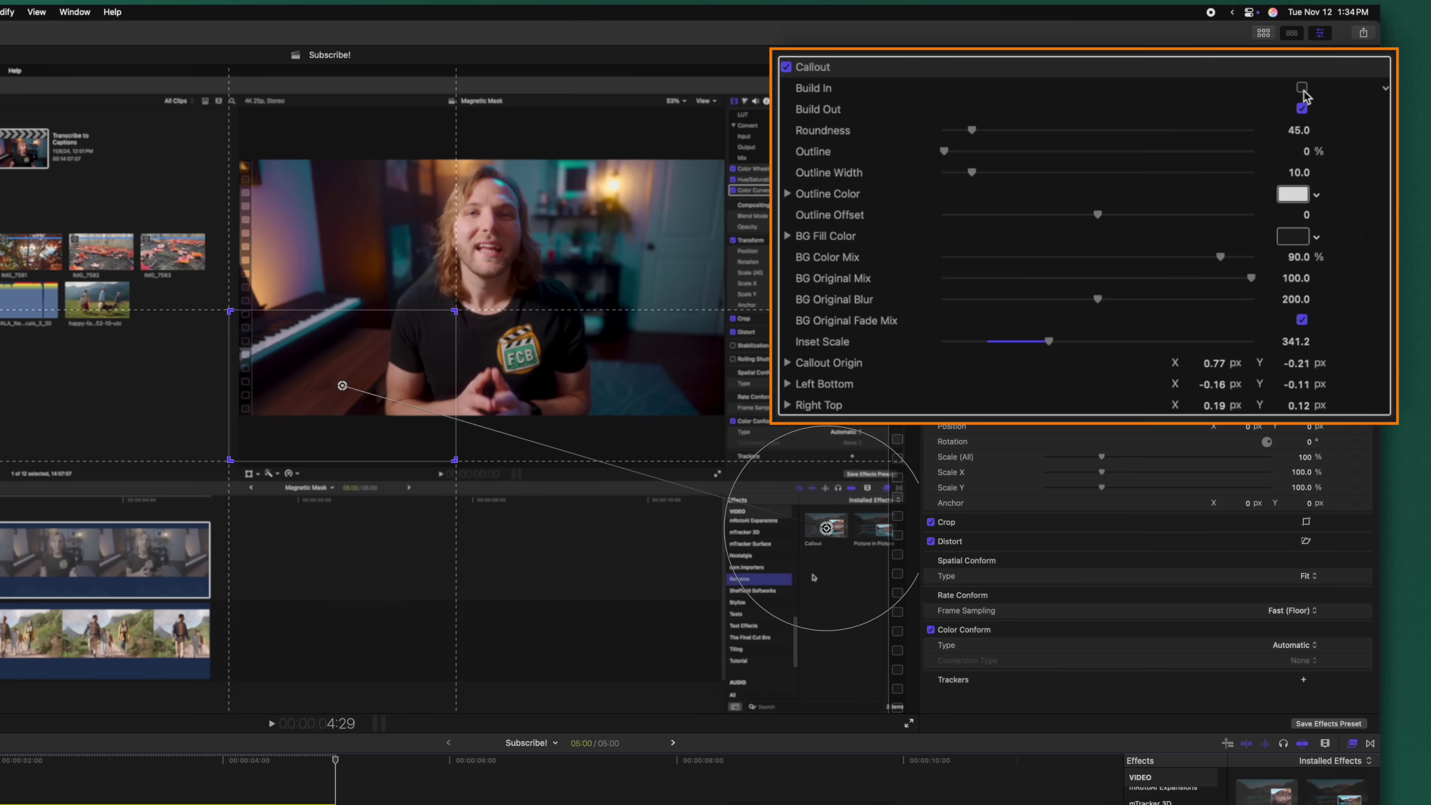
click(1302, 88)
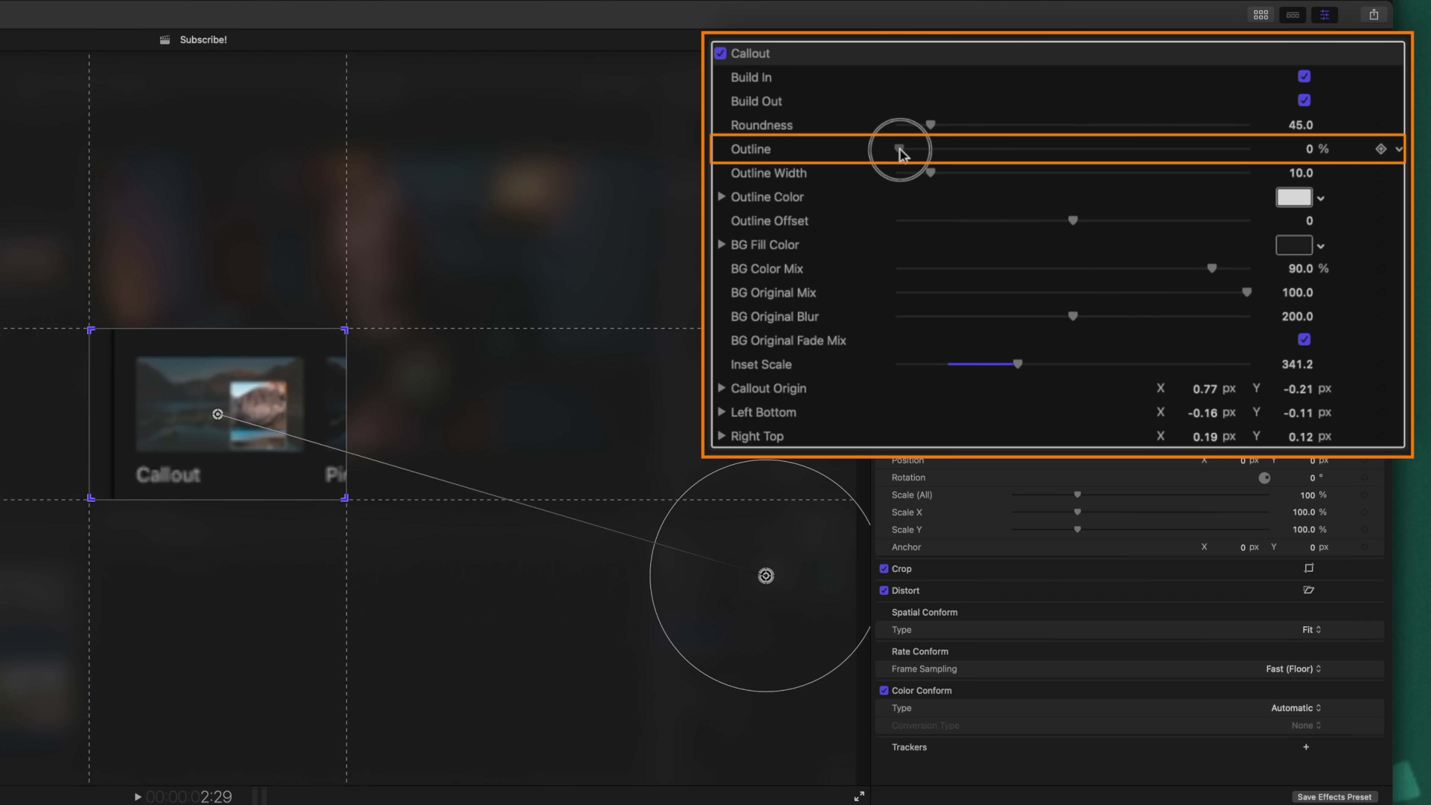
Step: Give the inset a 100% Orange outline of width 28.7 with Roundness 0
drag(902, 153, 1391, 111)
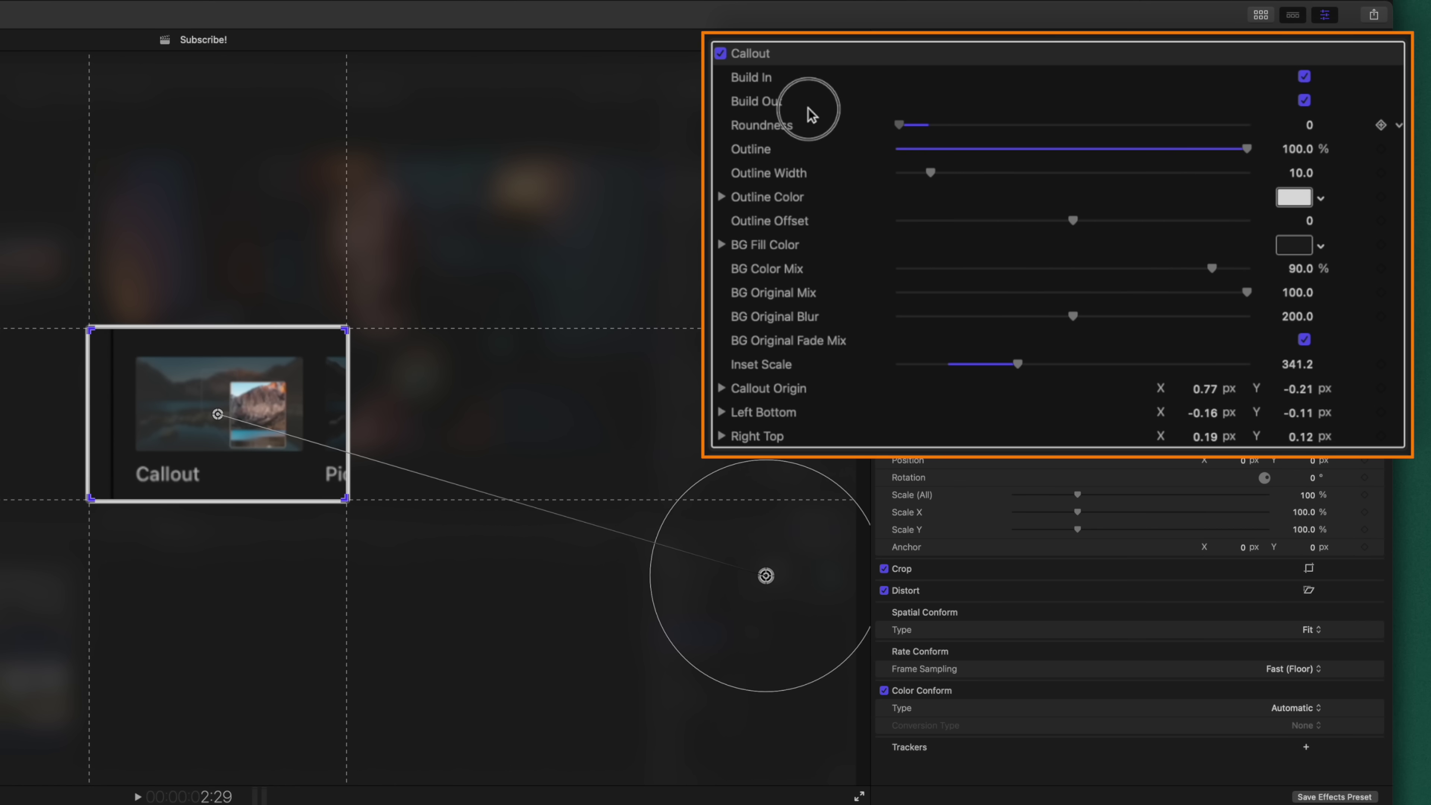
mouse_move(888, 117)
mouse_down()
mouse_move(1098, 111)
mouse_move(899, 124)
mouse_up()
drag(935, 175, 994, 169)
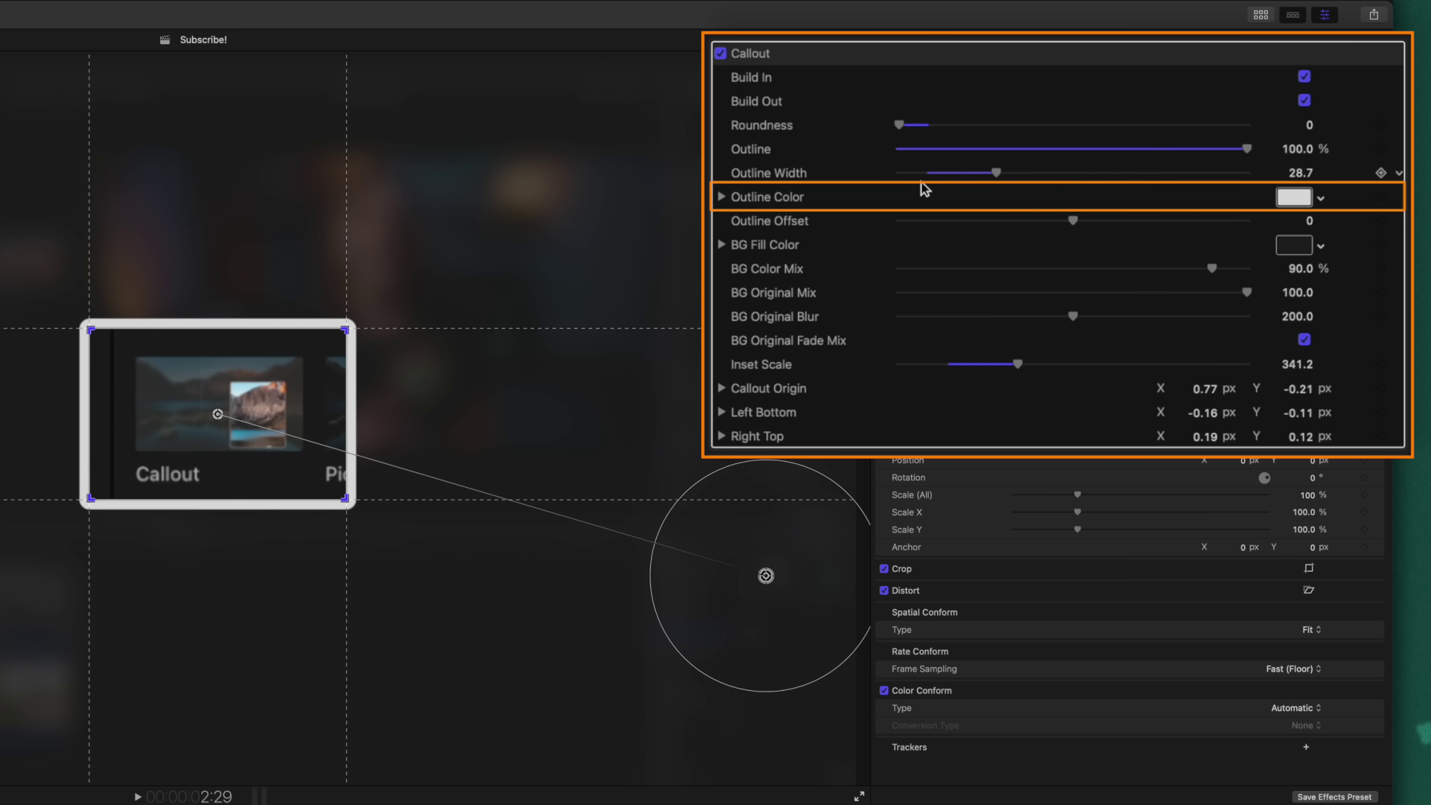
click(1284, 198)
click(845, 101)
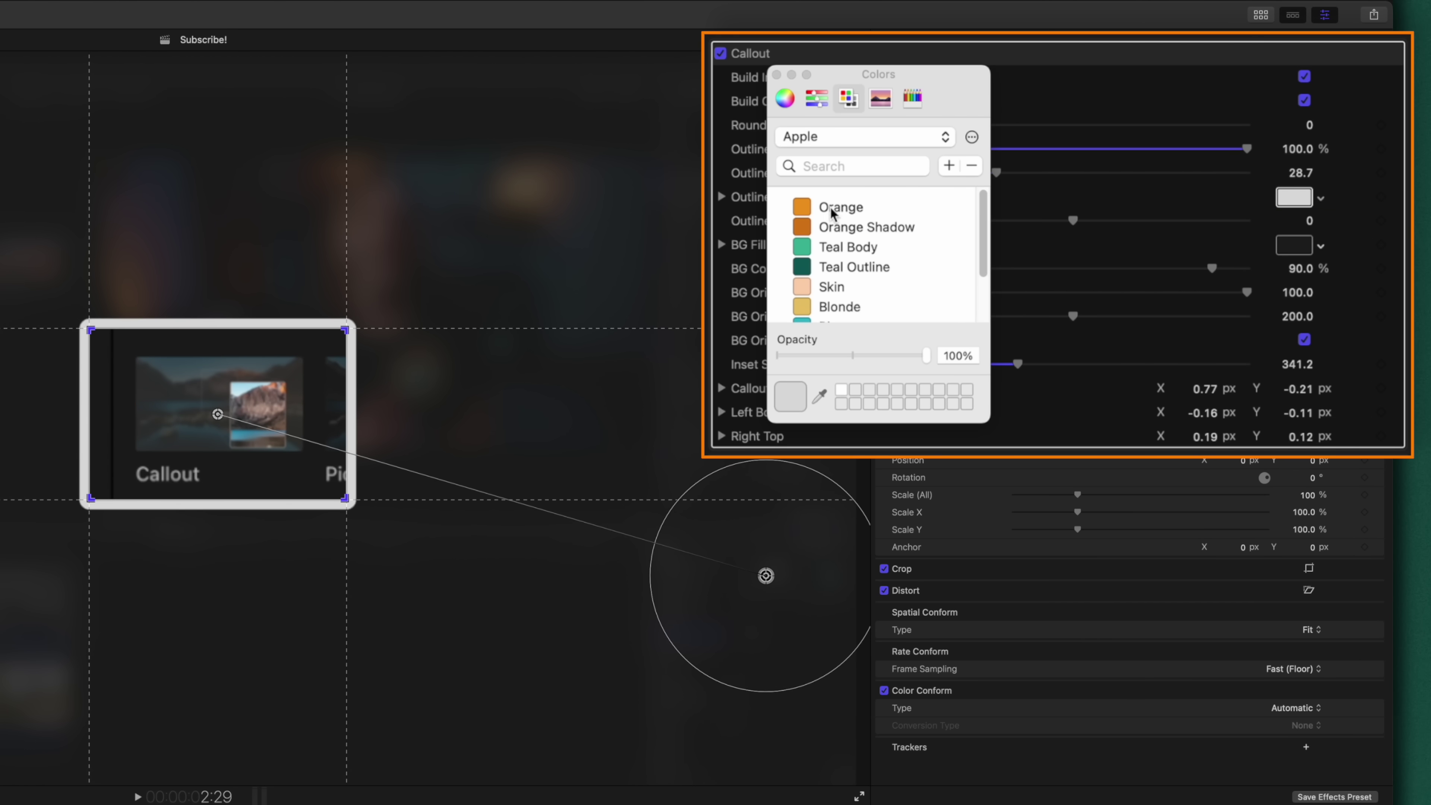
click(814, 207)
Step: Set the Outline Offset to 26.7 and the background fill colour to Teal Body
drag(1073, 220, 1122, 223)
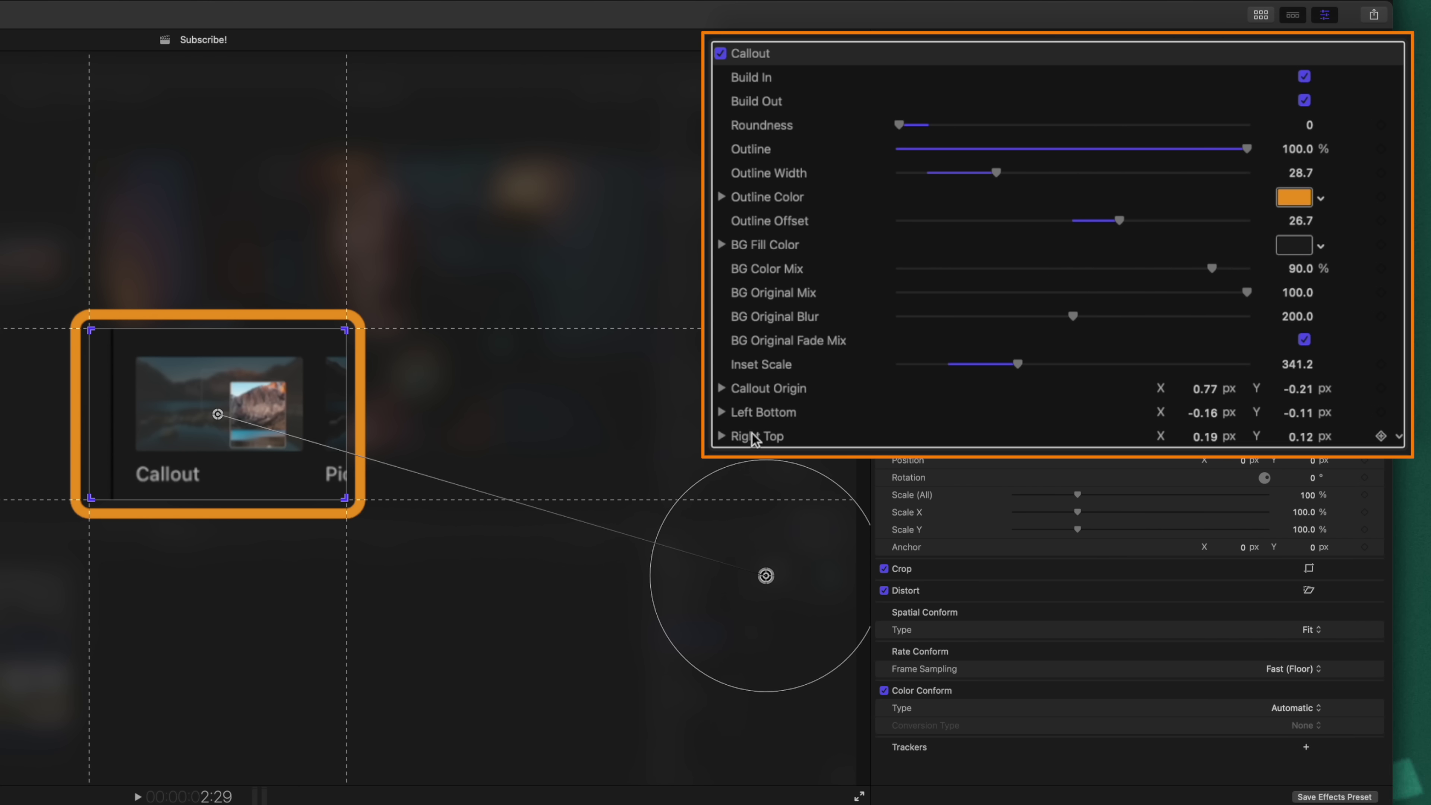
click(1293, 253)
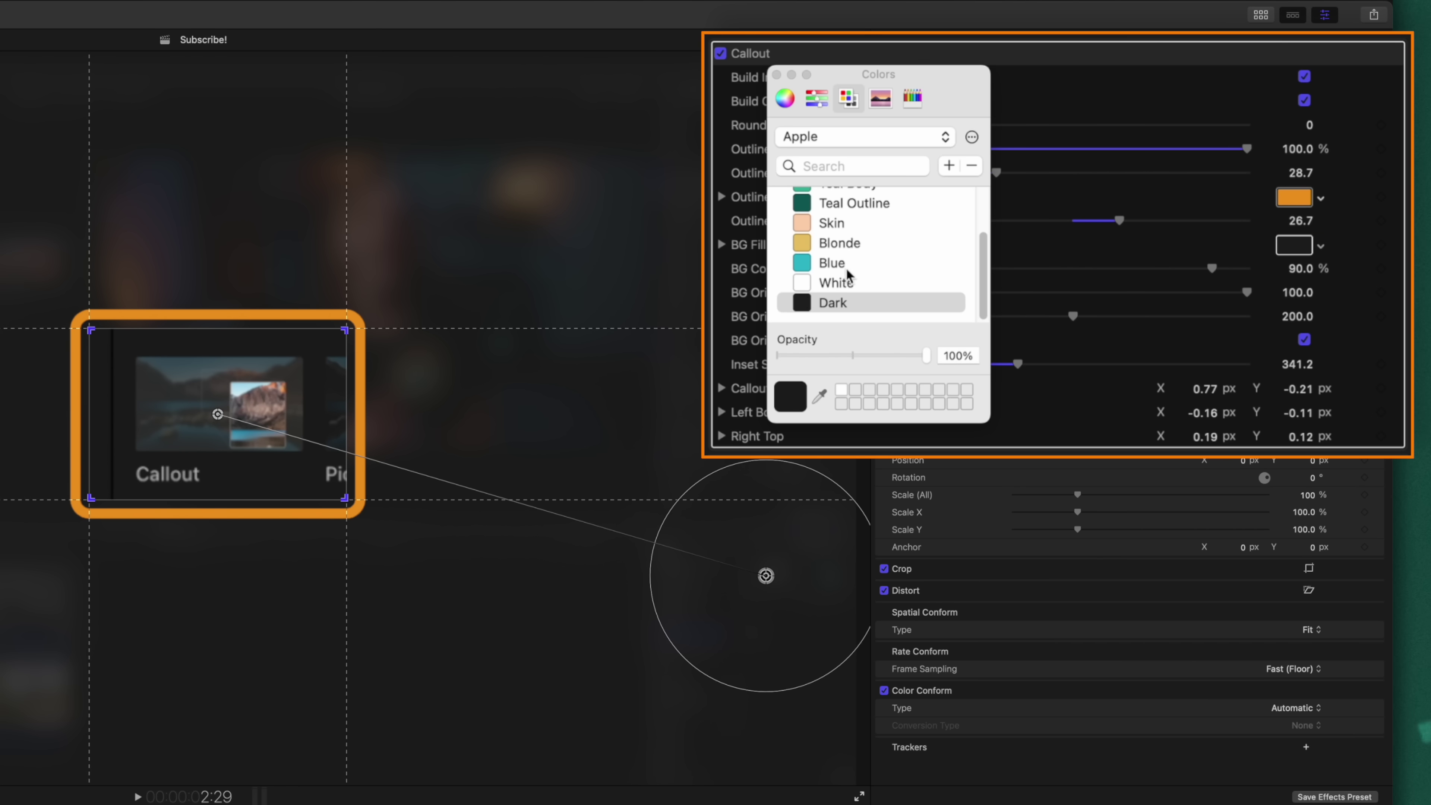
scroll(848, 275, up, 3)
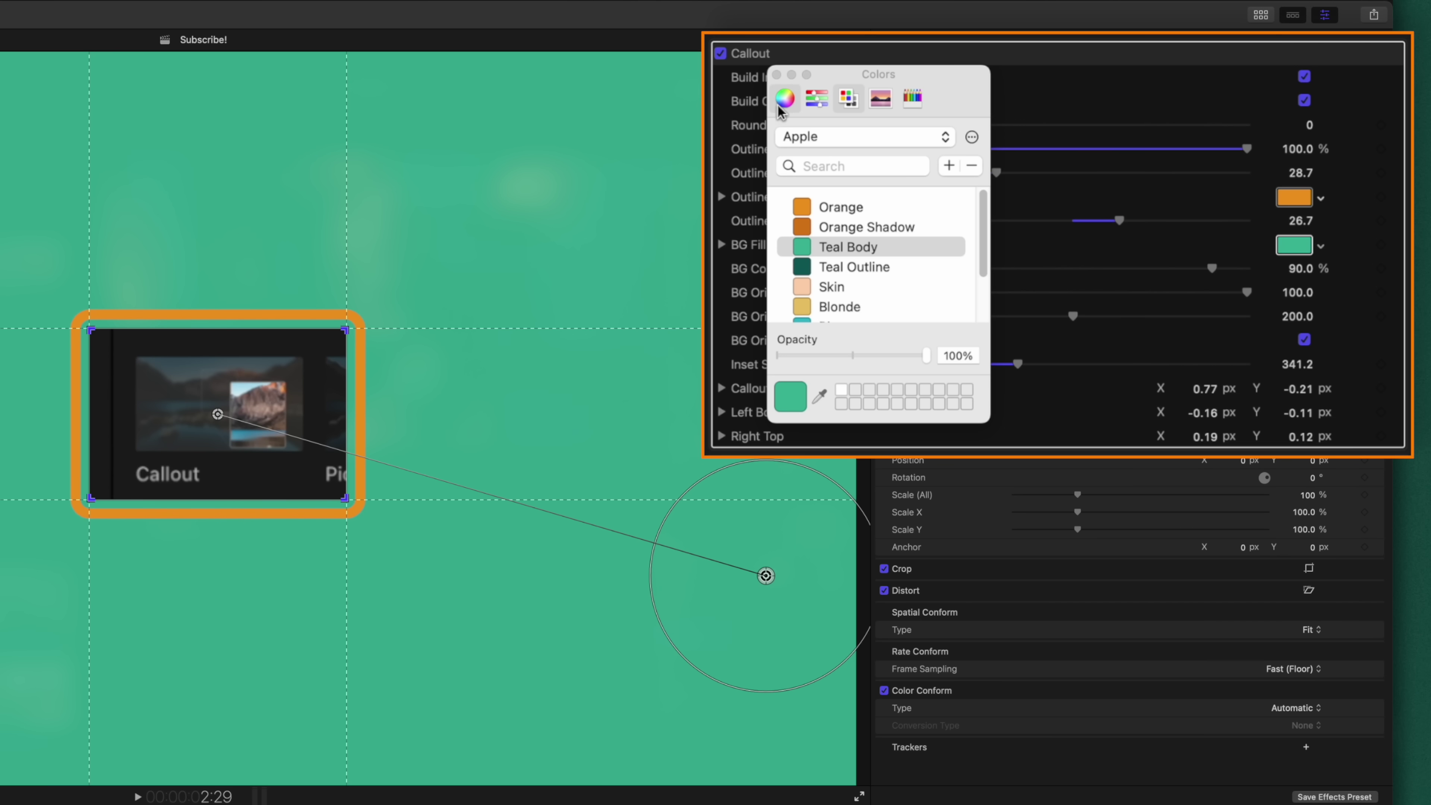
click(778, 74)
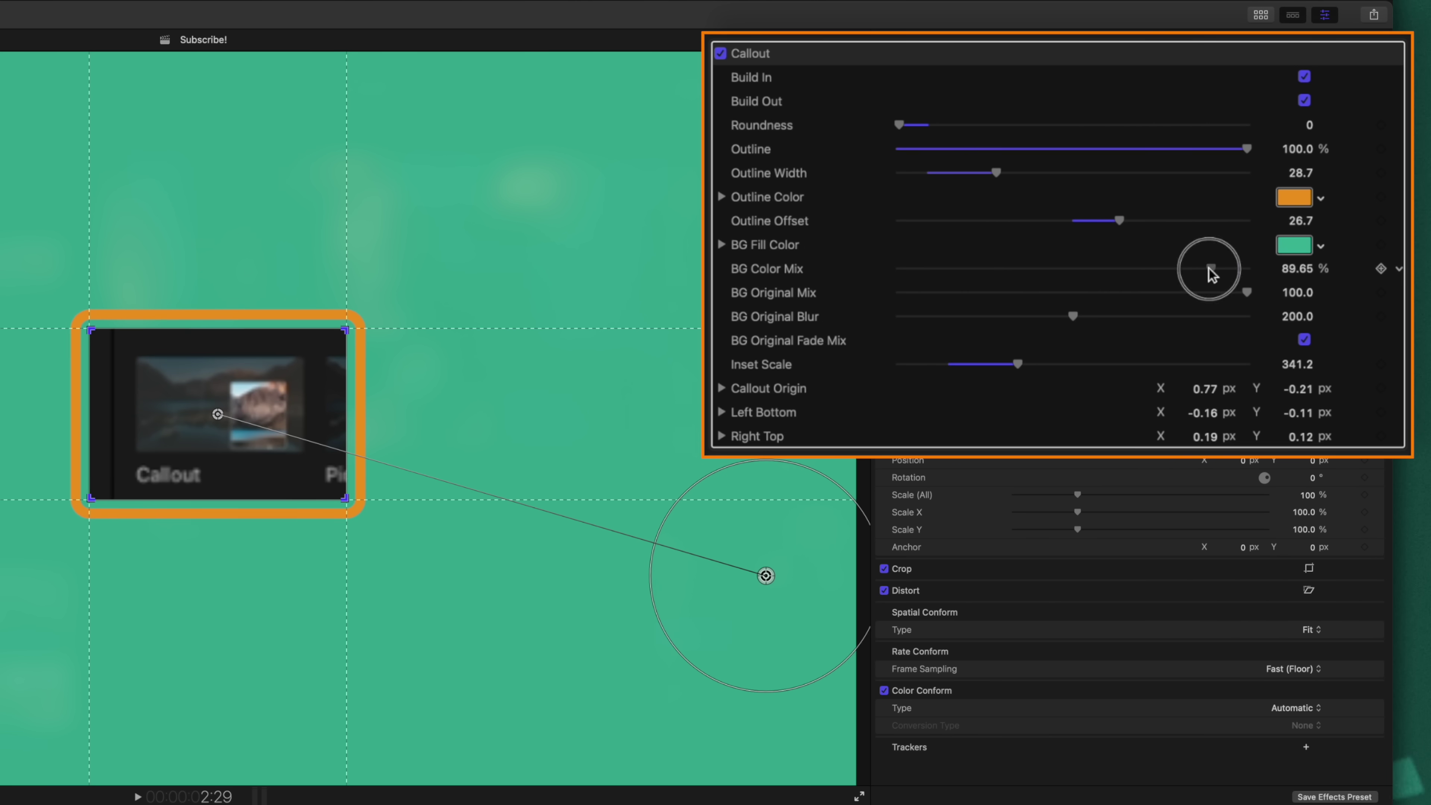
Step: Lower BG Color Mix to 13.71%, raise BG Original Blur to 400, and increase Inset Scale
drag(1210, 269, 957, 251)
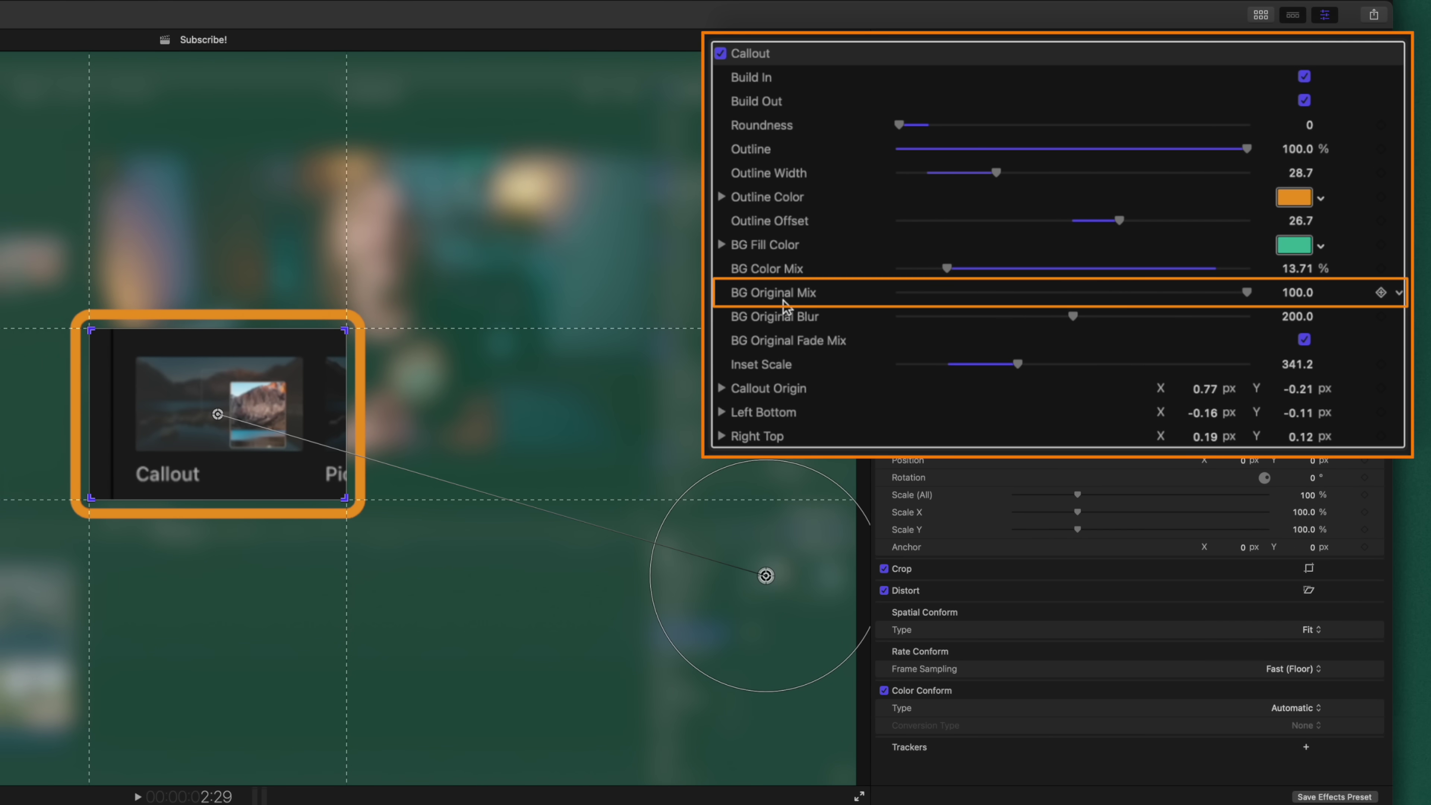
mouse_move(1229, 301)
mouse_down()
mouse_move(978, 302)
mouse_move(1174, 290)
mouse_move(956, 290)
mouse_move(1215, 299)
mouse_up()
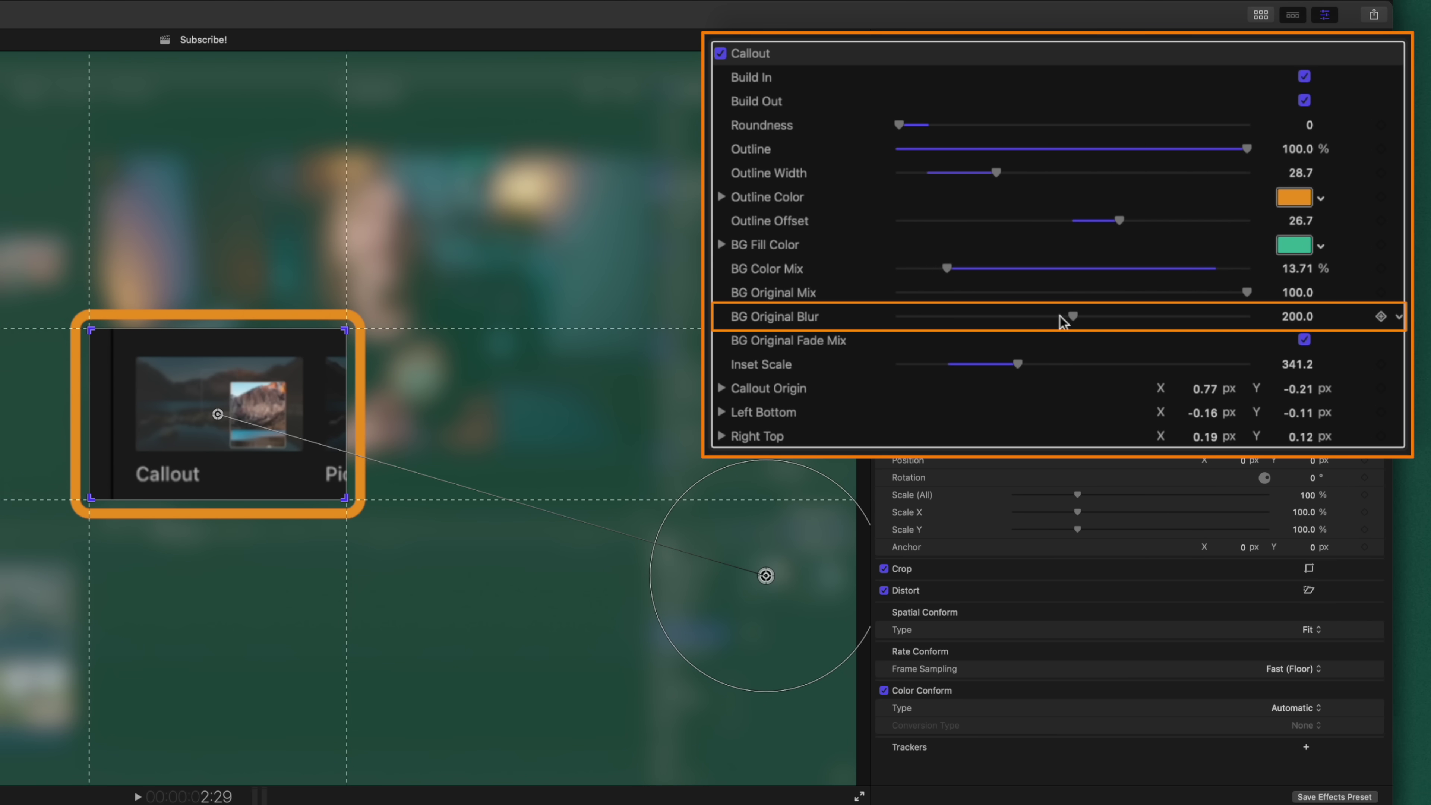
drag(1031, 318, 1211, 338)
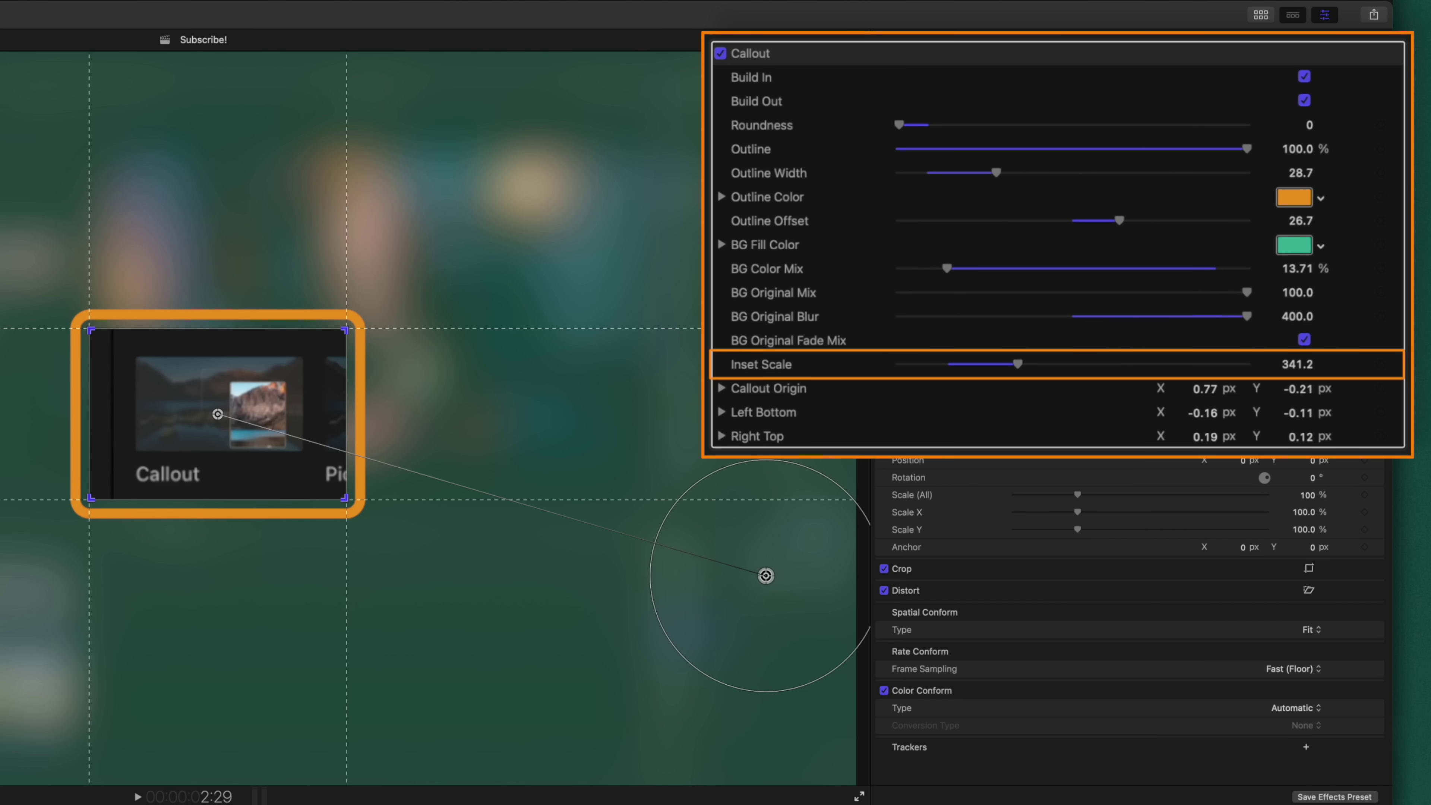
mouse_move(761, 465)
mouse_down()
mouse_move(760, 449)
mouse_move(763, 476)
mouse_move(761, 451)
mouse_up()
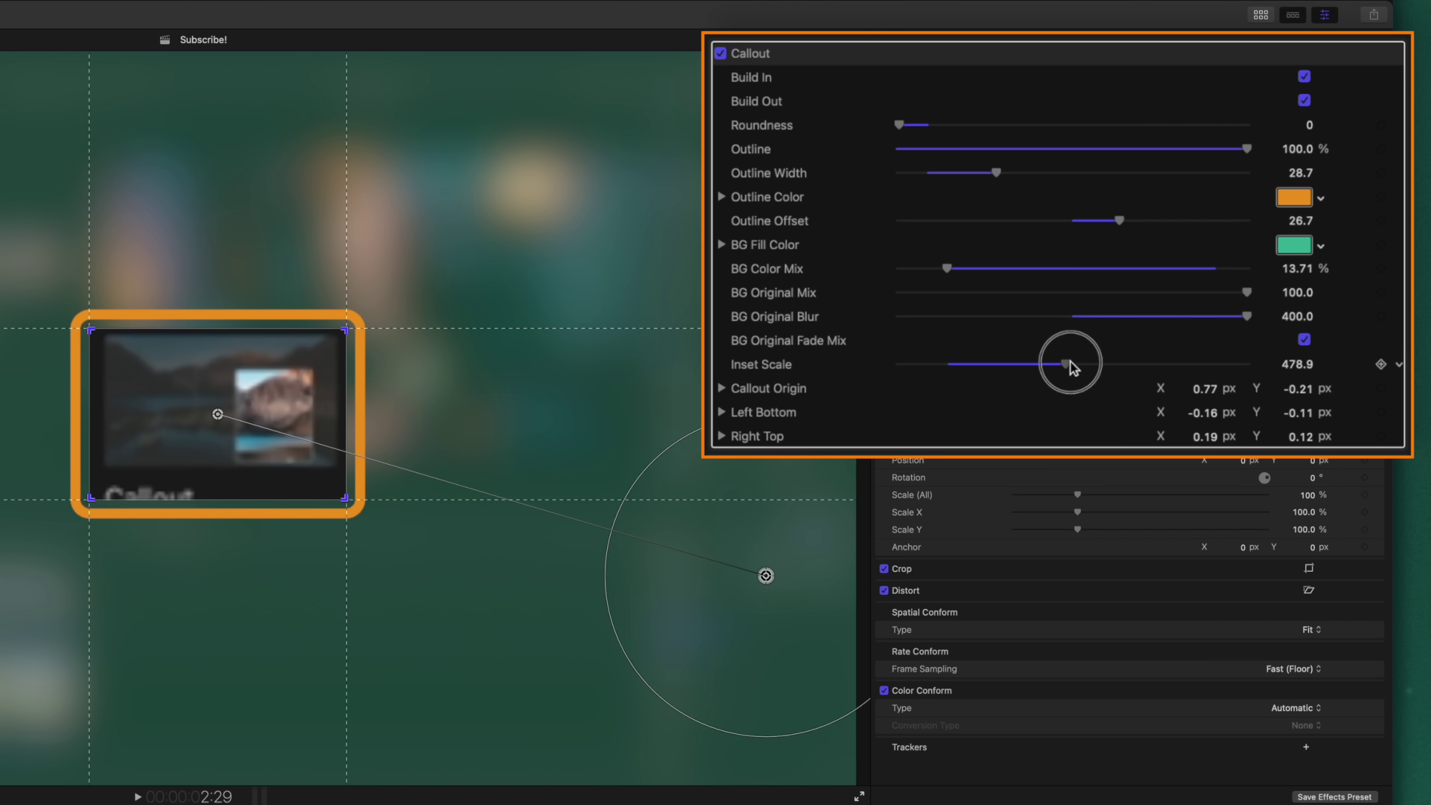
drag(1070, 365, 929, 354)
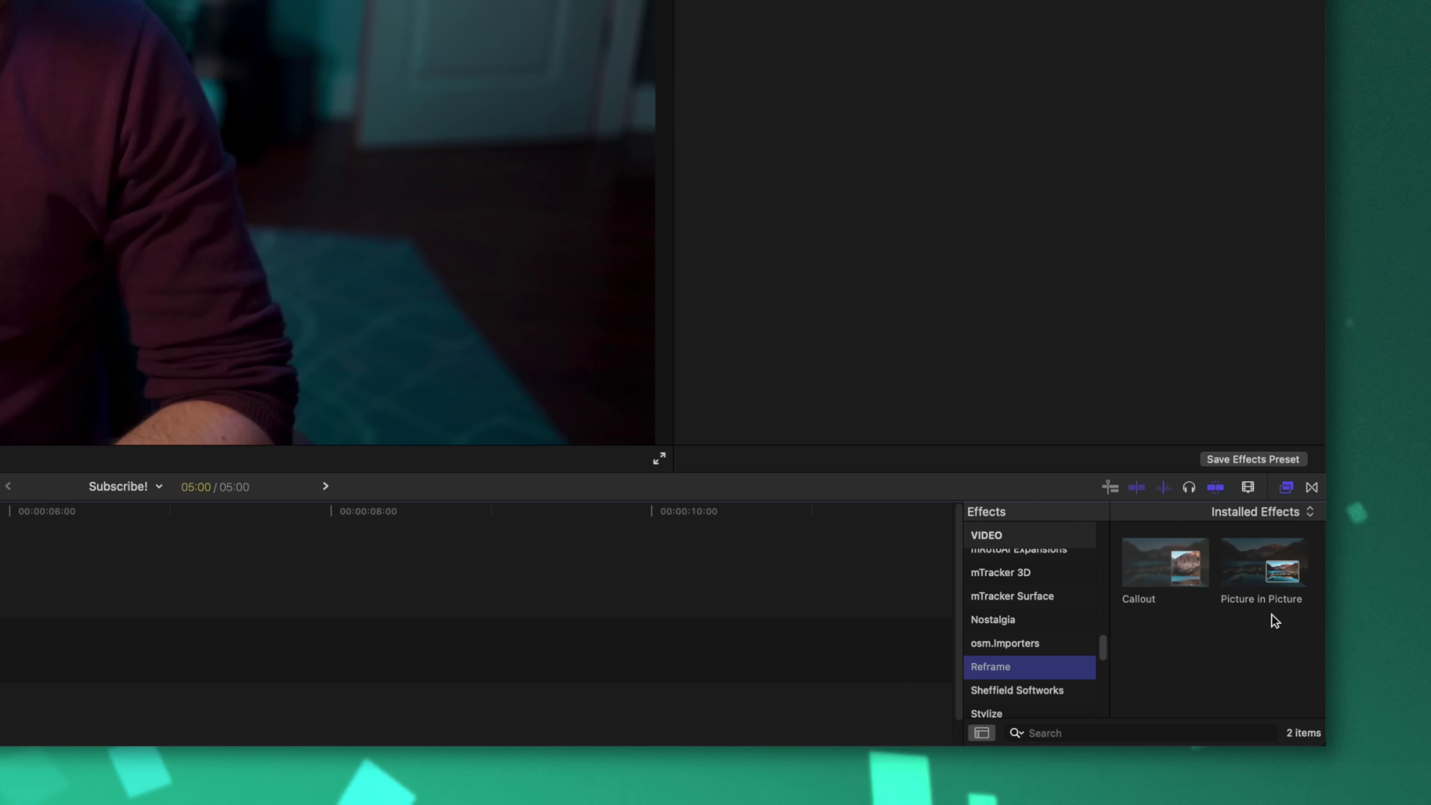
Step: Apply the Picture in Picture effect above the clip and play the project from the start
drag(1274, 586, 332, 523)
drag(551, 575, 61, 625)
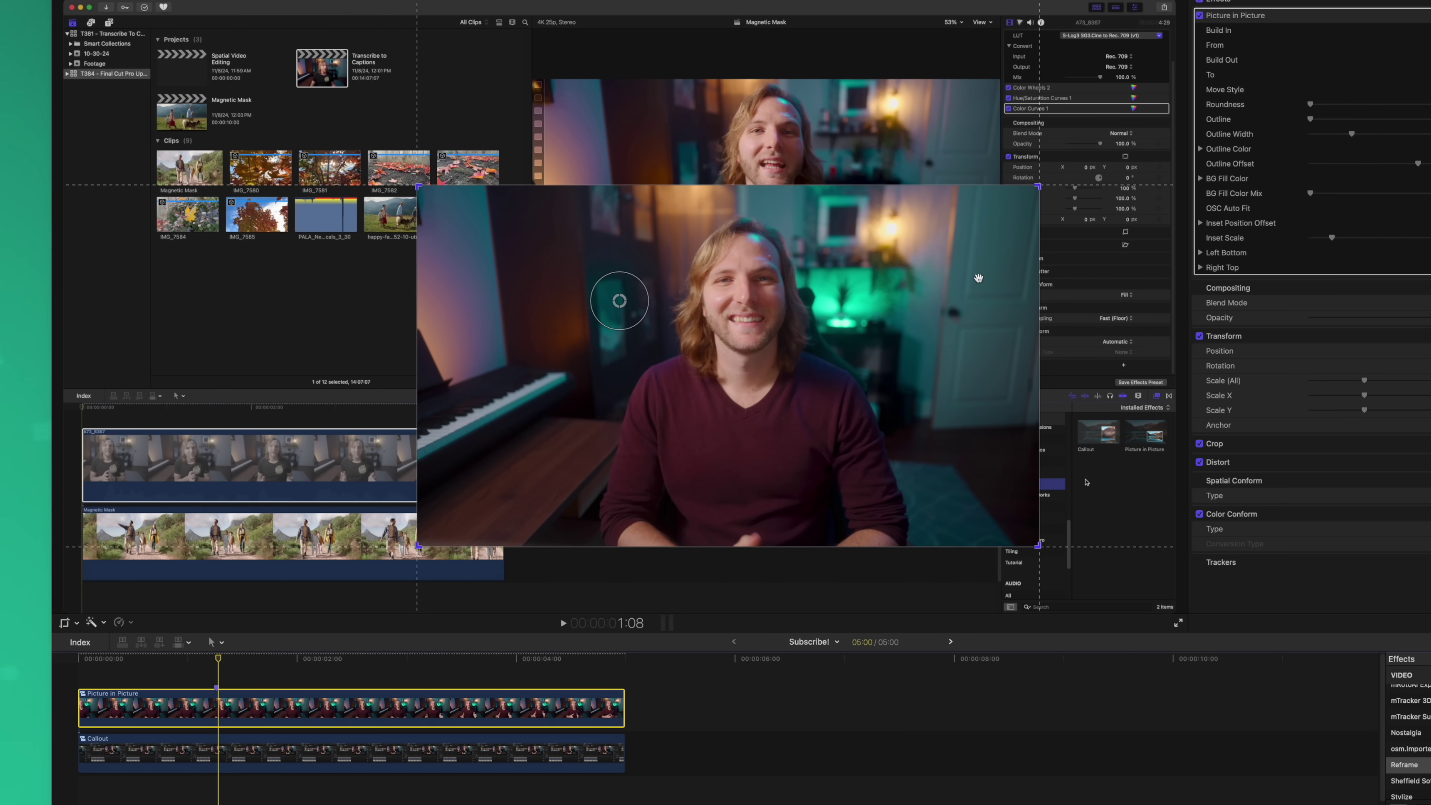
click(74, 662)
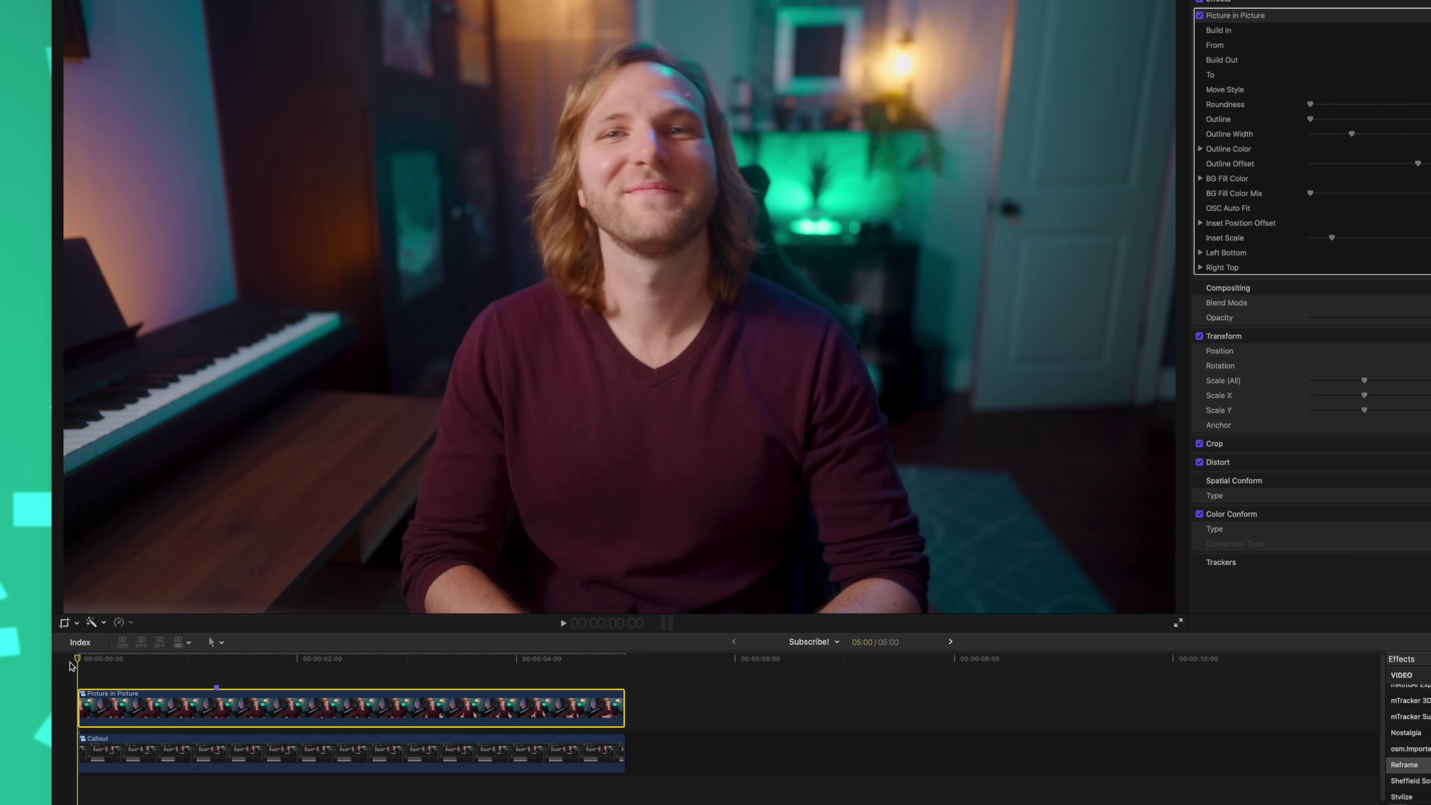
key(space)
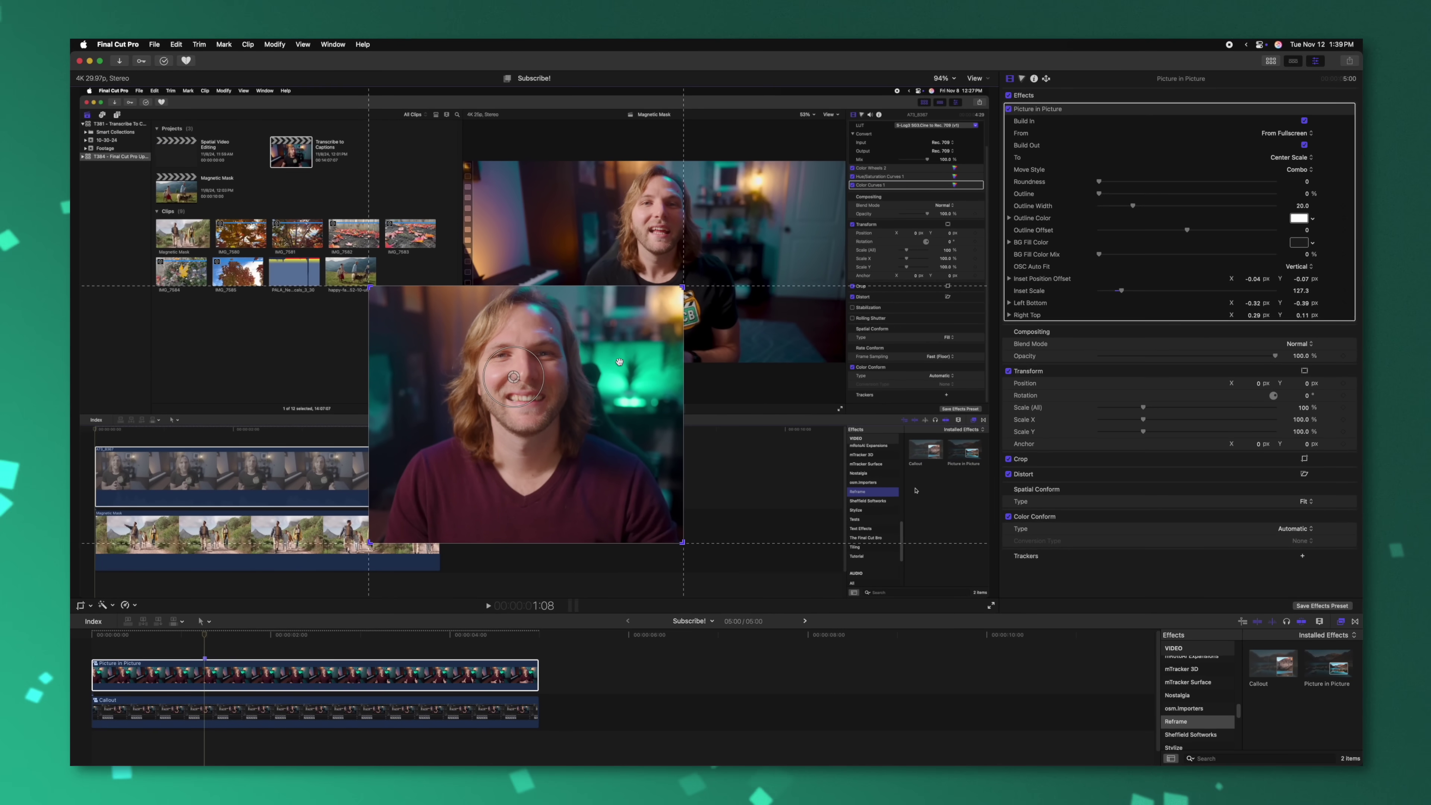
Step: Return the playhead to the clip start and play the inset's build-in animation
click(162, 636)
drag(162, 636, 73, 633)
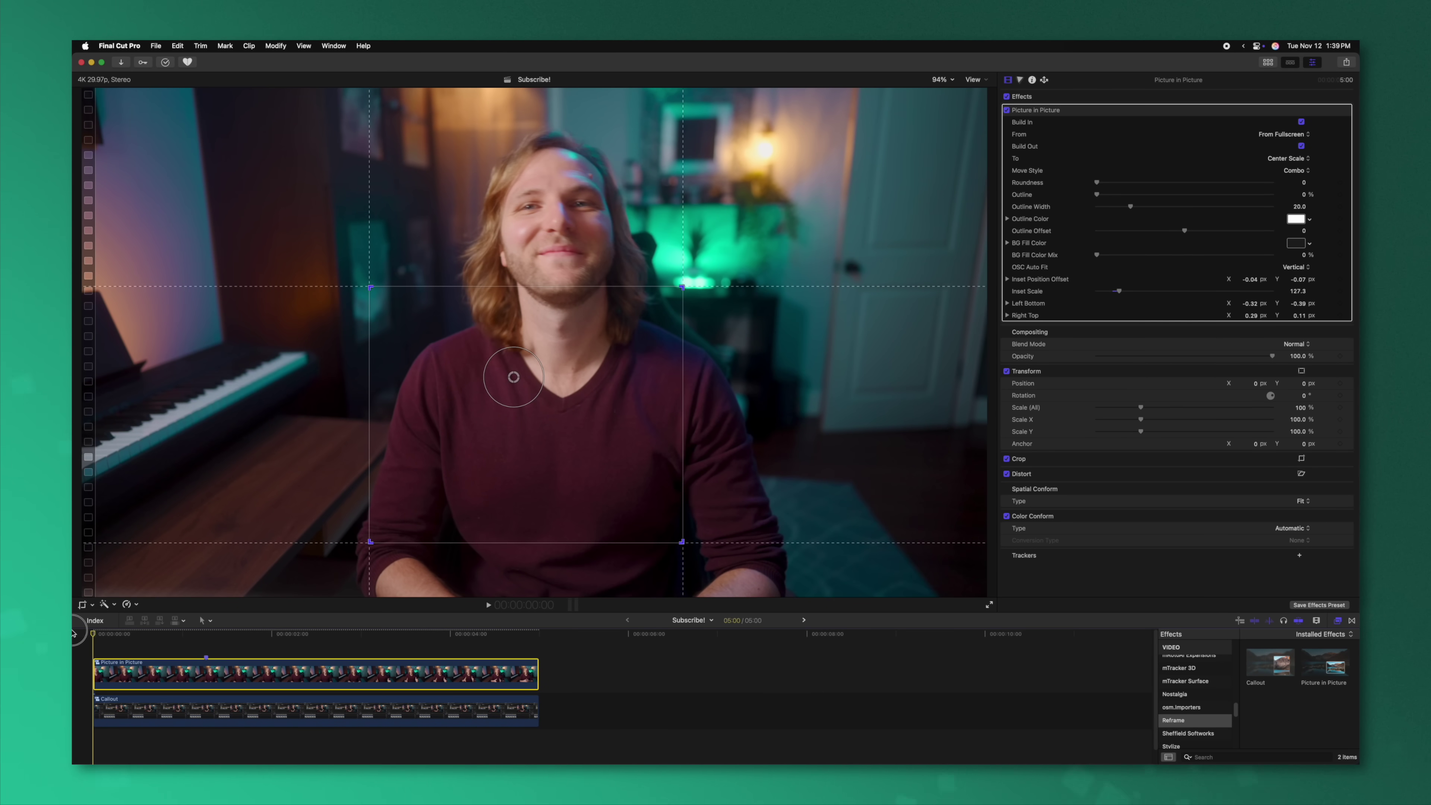
key(space)
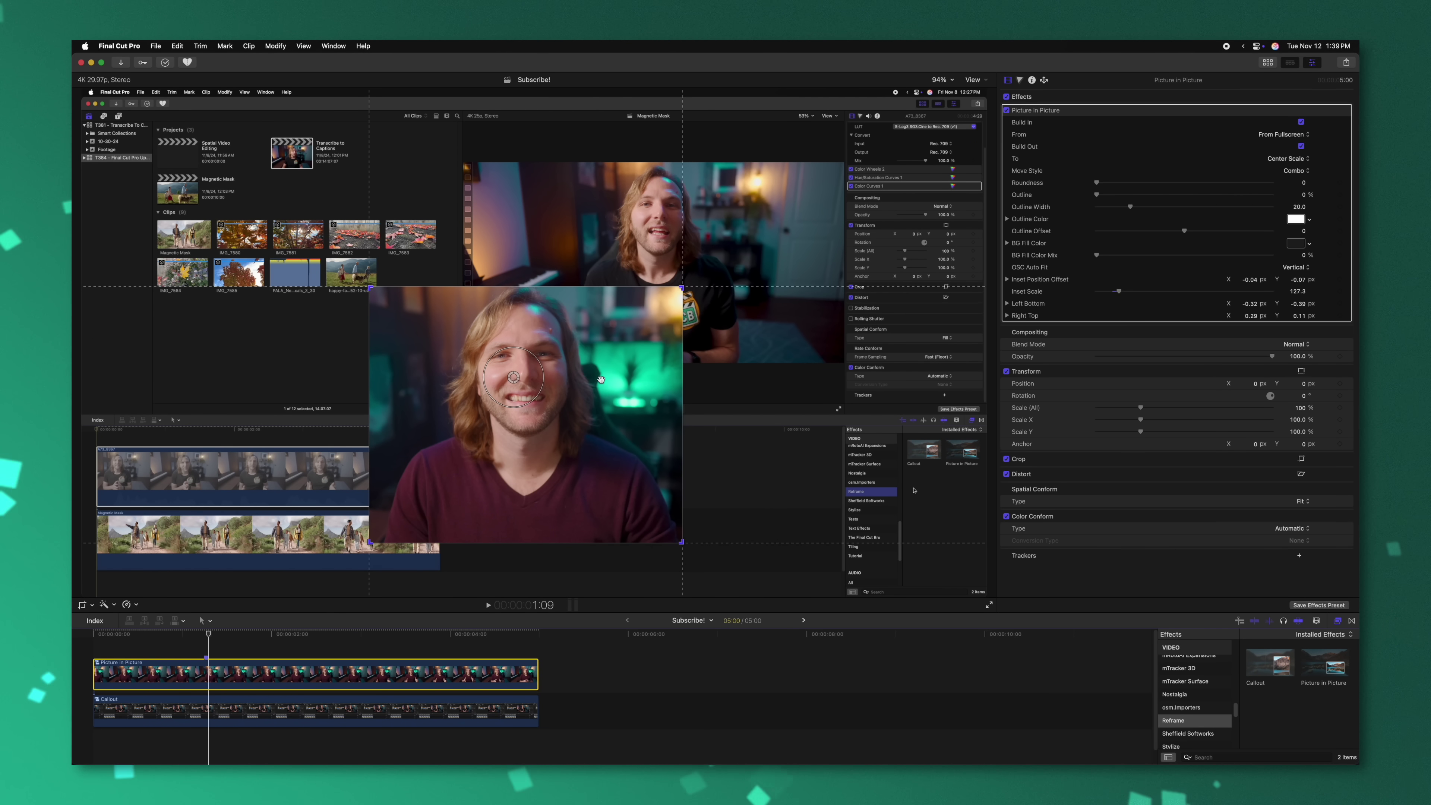
Step: Move the inset into the bottom-right corner, resize it there, and play back to check
drag(601, 379, 878, 404)
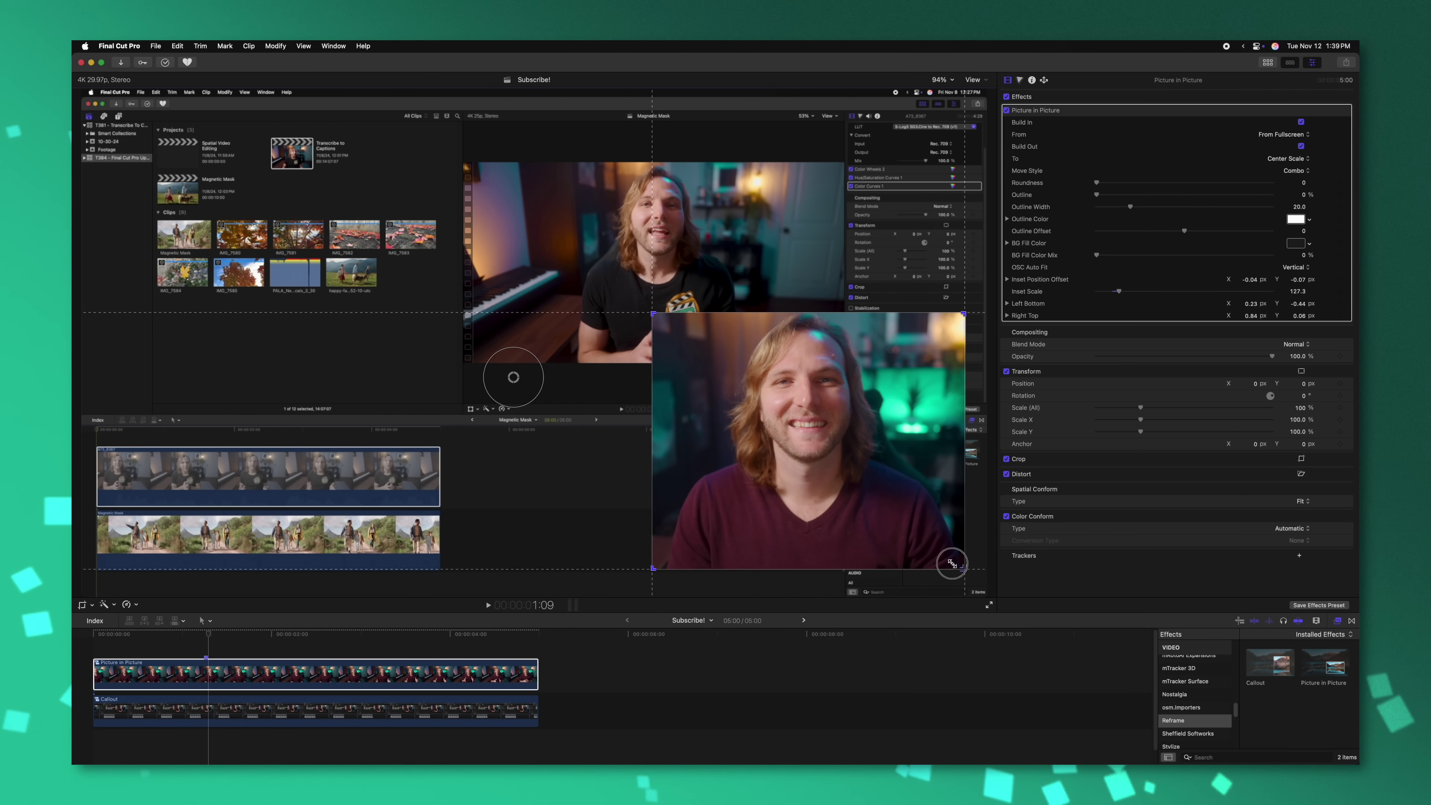
mouse_move(951, 563)
mouse_down()
mouse_move(891, 511)
mouse_move(951, 535)
mouse_up()
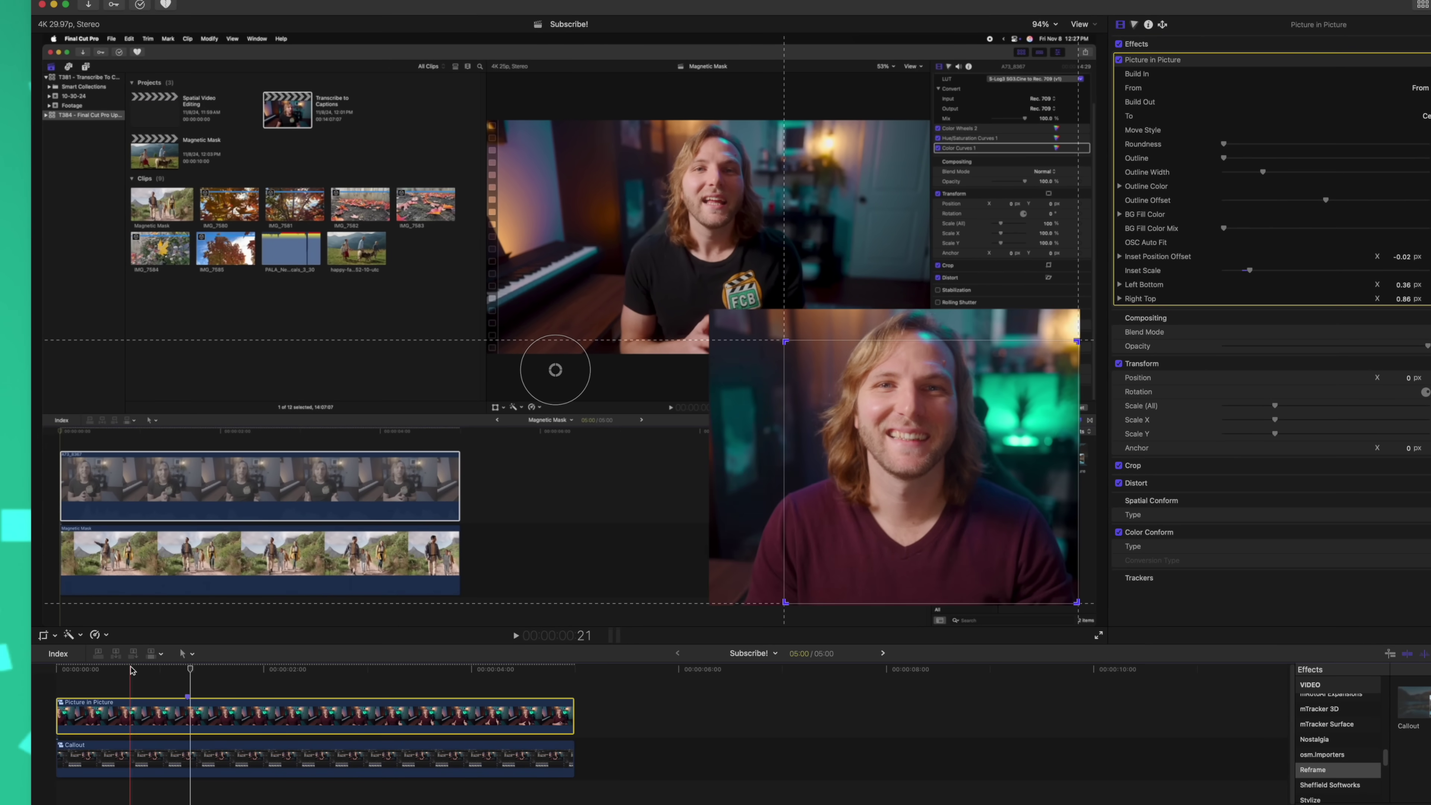
click(131, 670)
key(space)
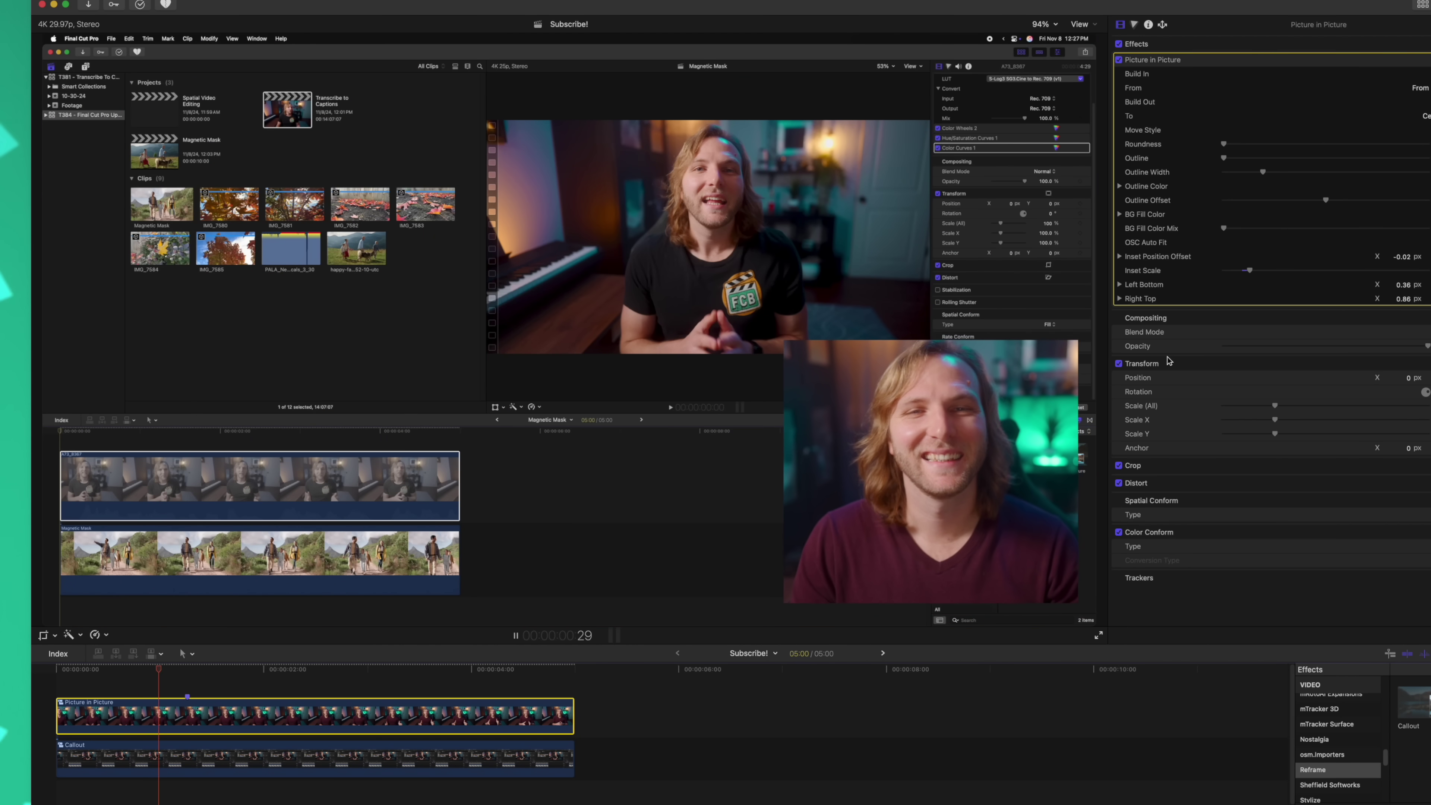
key(space)
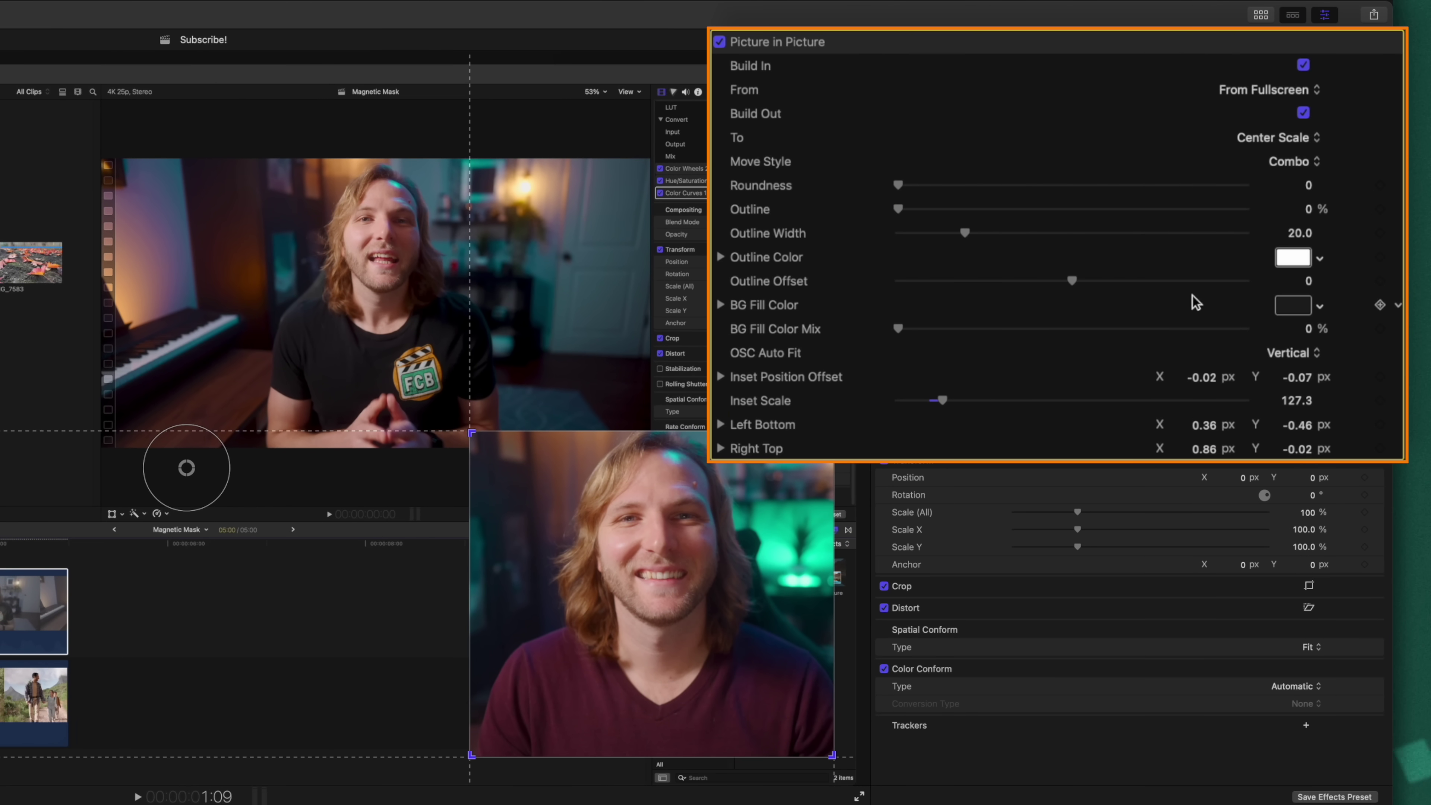
Step: Set the inset to build in with Center Scale and build out to the Right Edge
click(1234, 96)
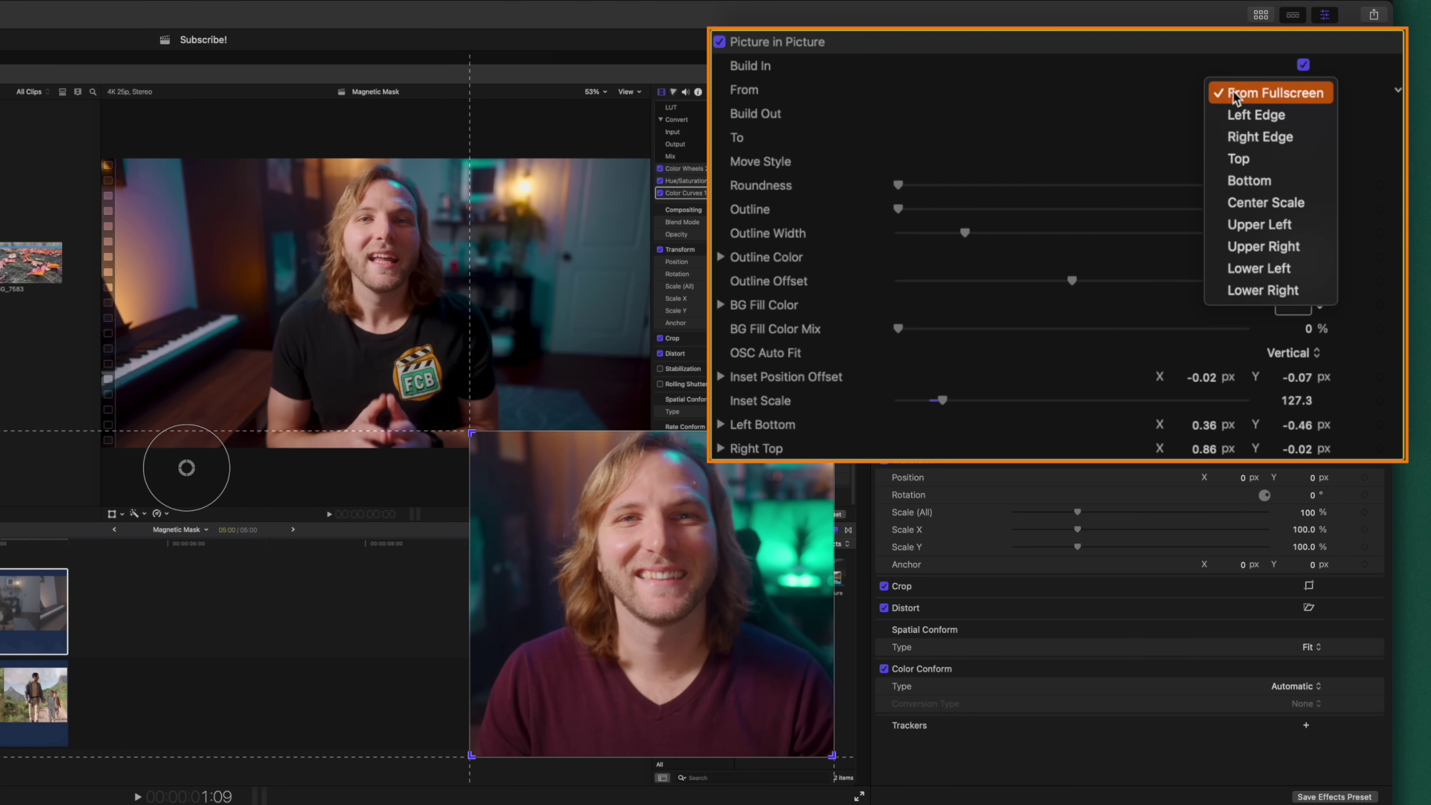
click(1276, 206)
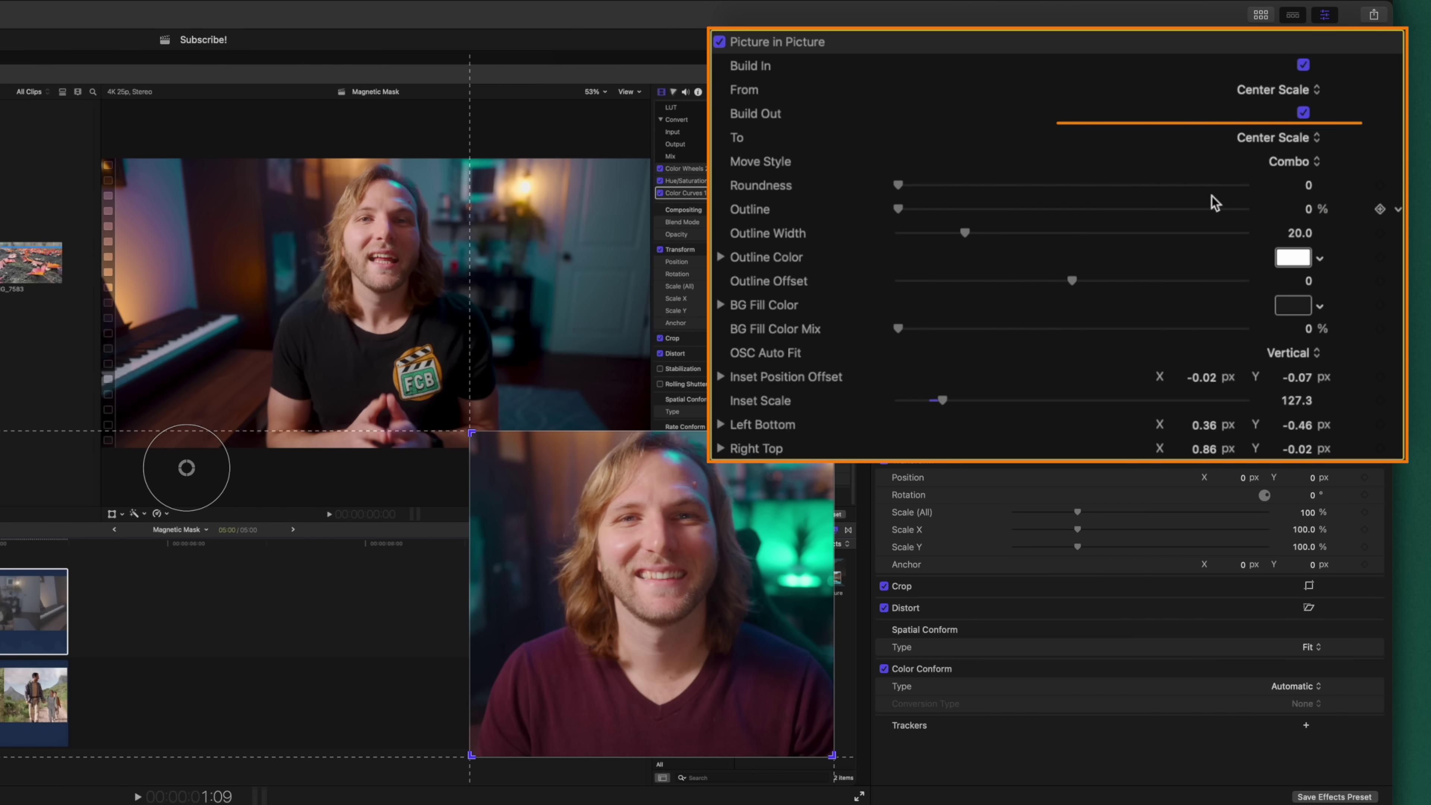
click(1249, 140)
click(1277, 77)
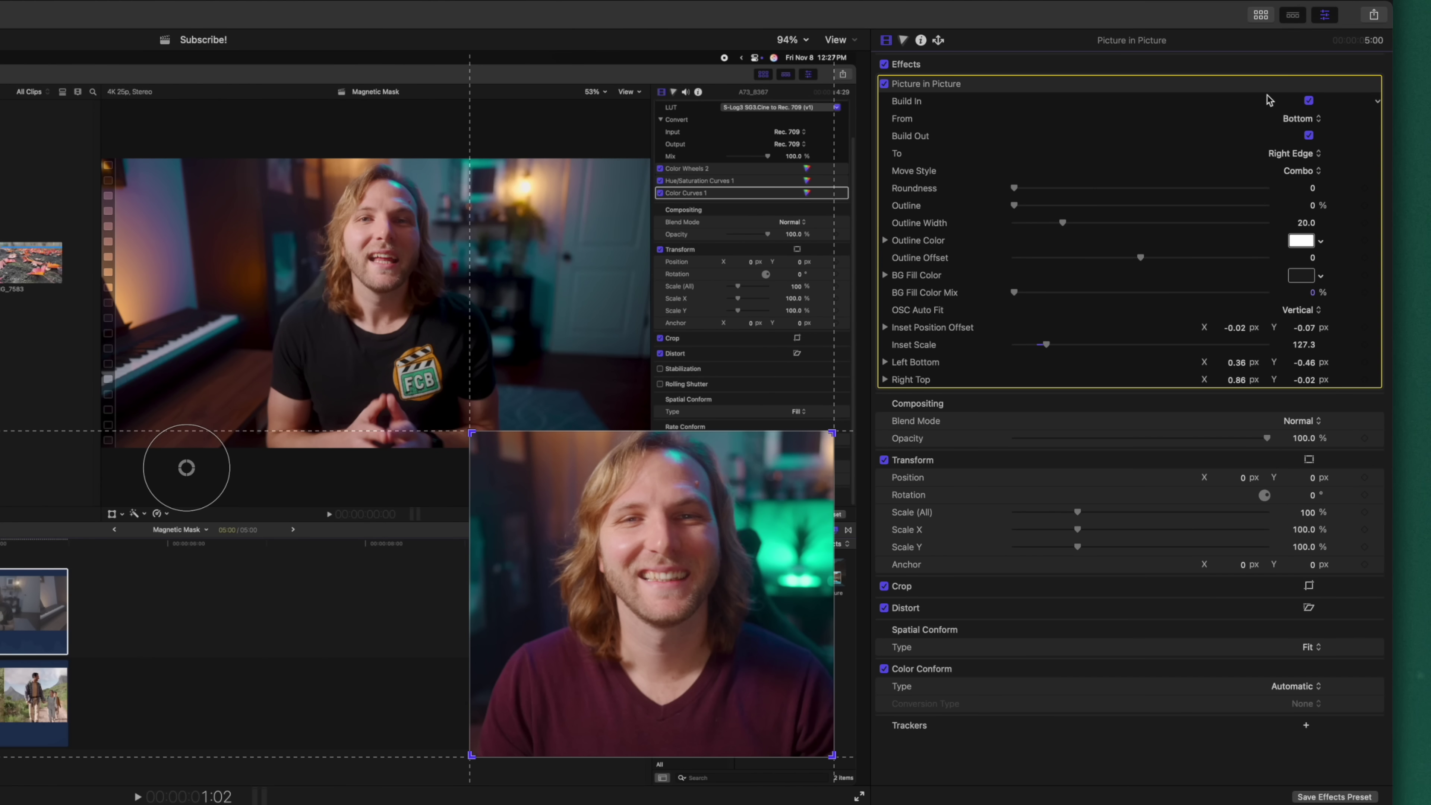
Step: Try a From Fullscreen build-in, then settle on building in from the Bottom and preview it
click(1311, 122)
click(1327, 61)
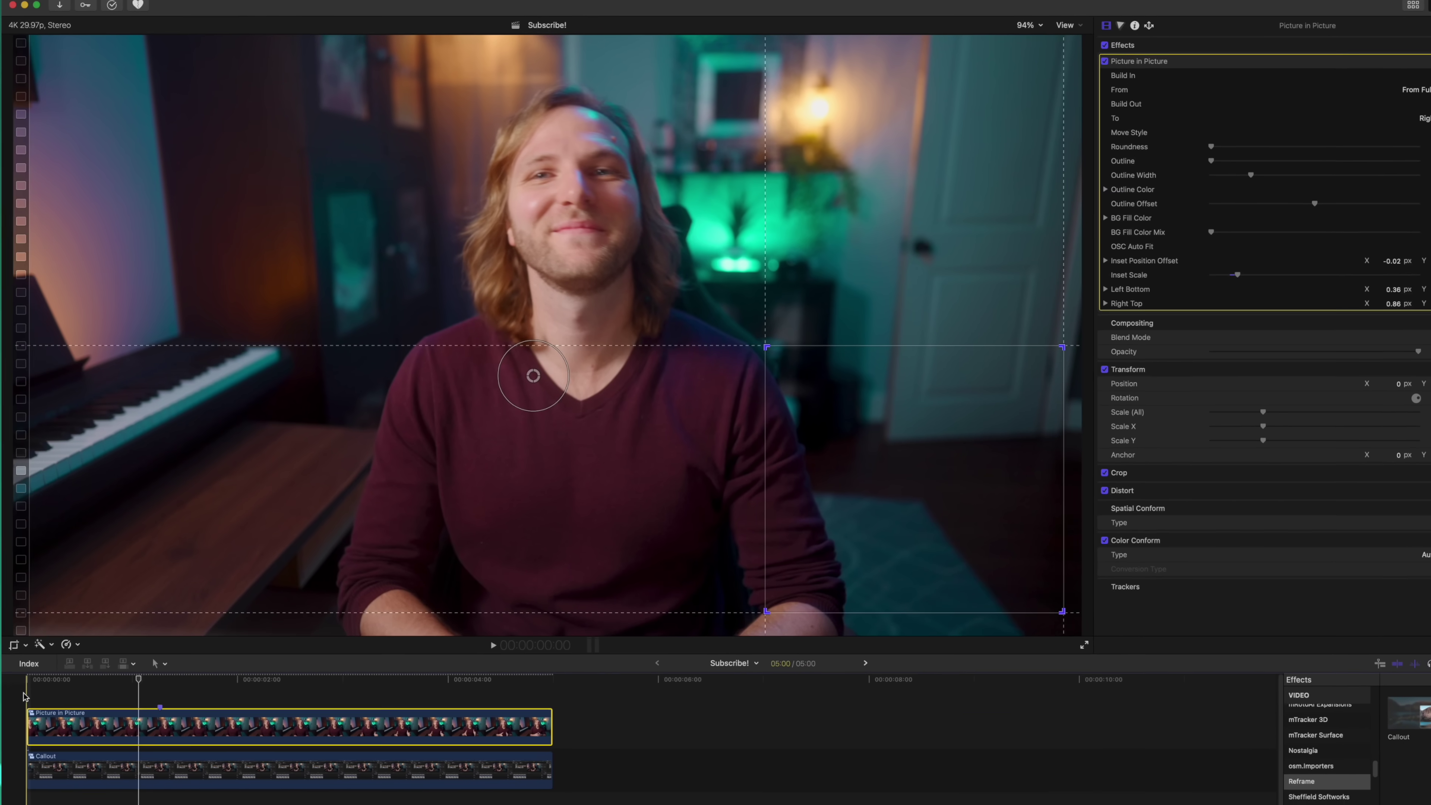
key(space)
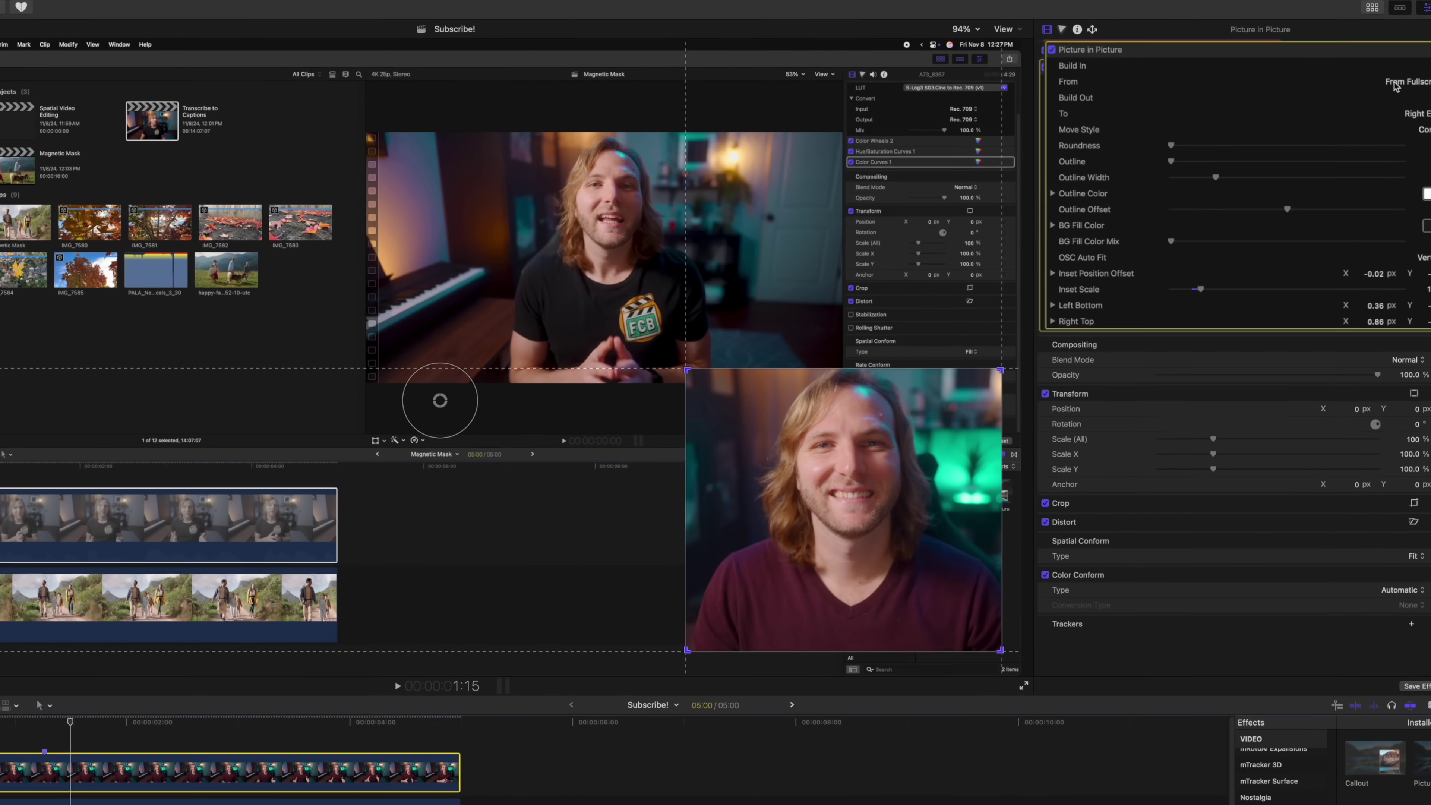
click(1394, 84)
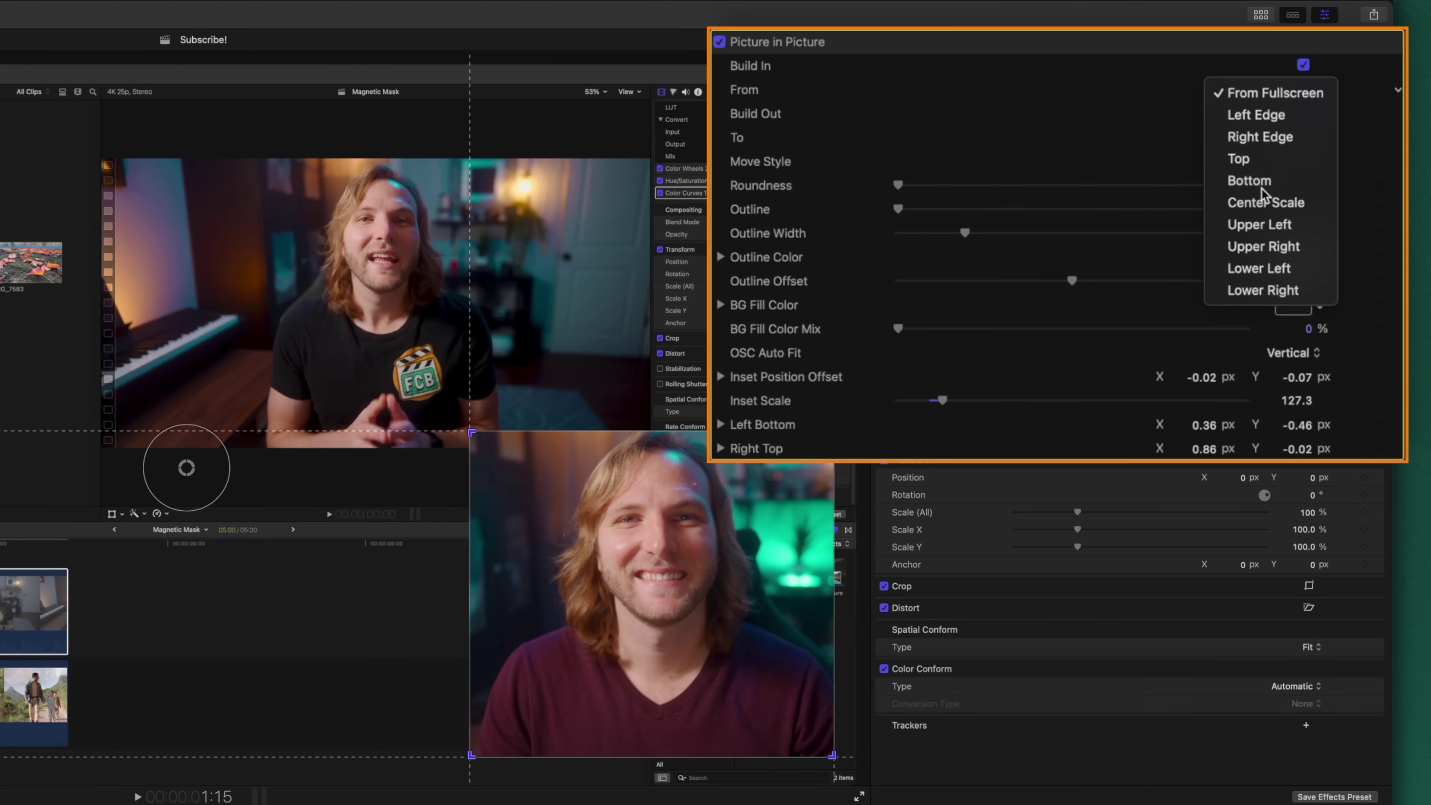
click(1261, 187)
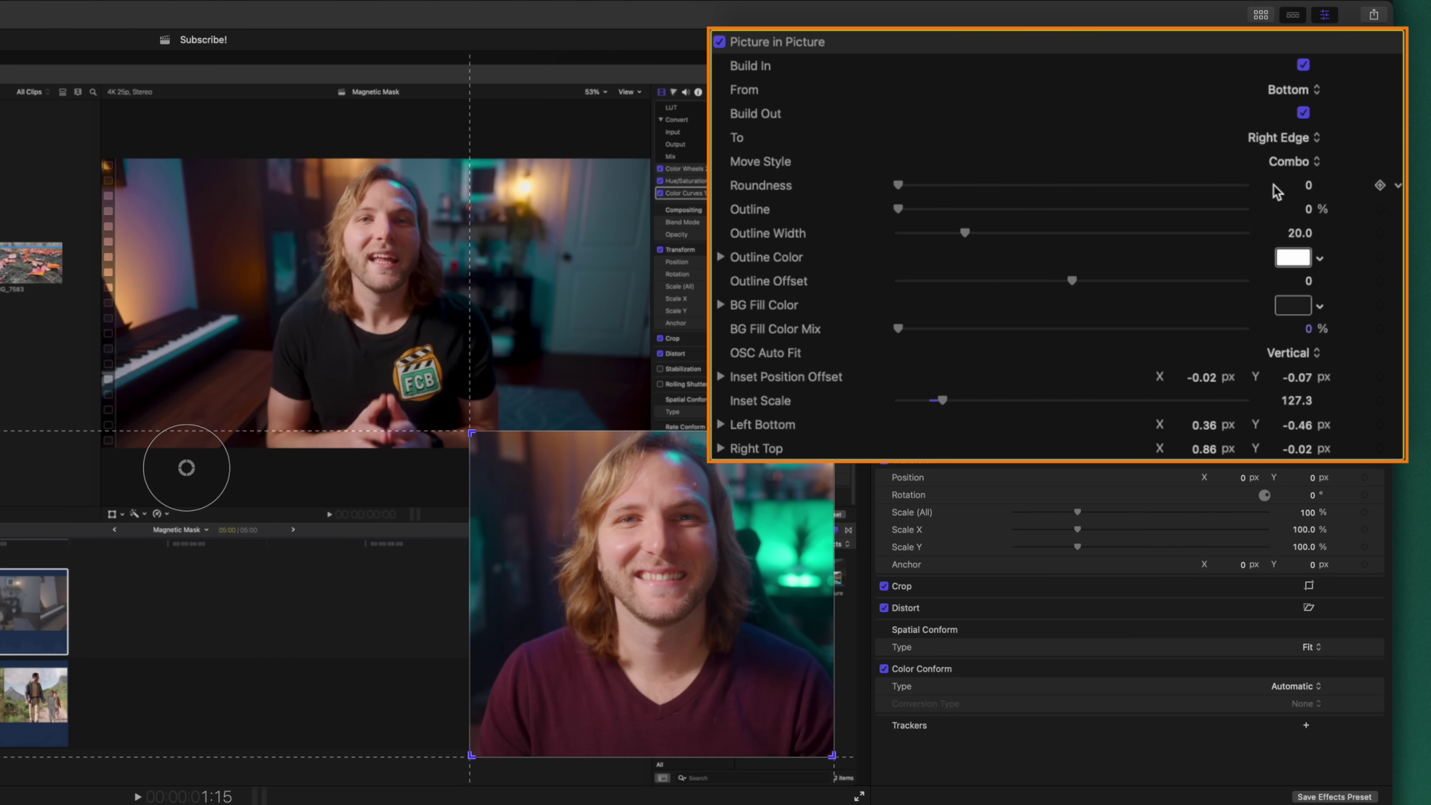
click(1286, 167)
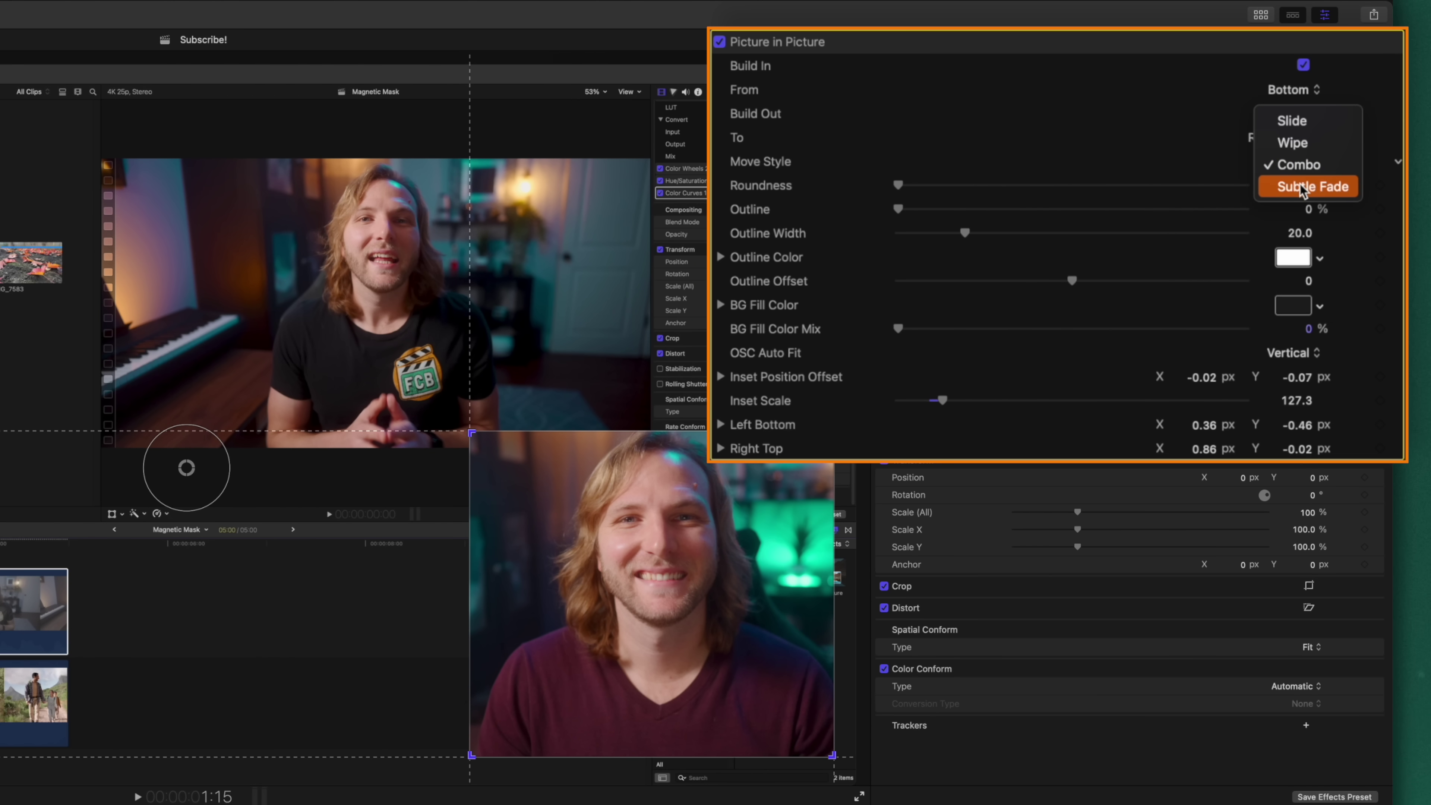
key(Escape)
key(space)
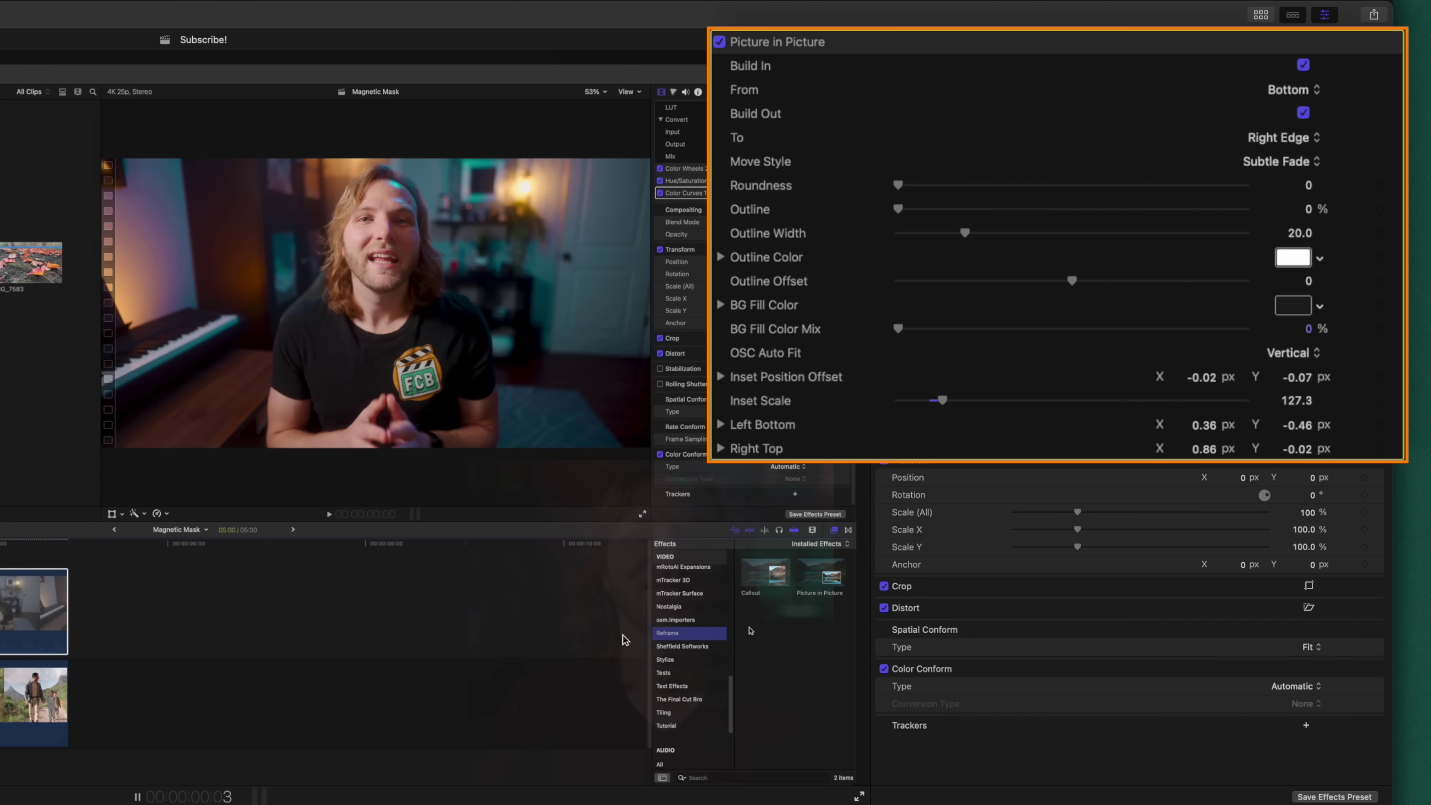
key(space)
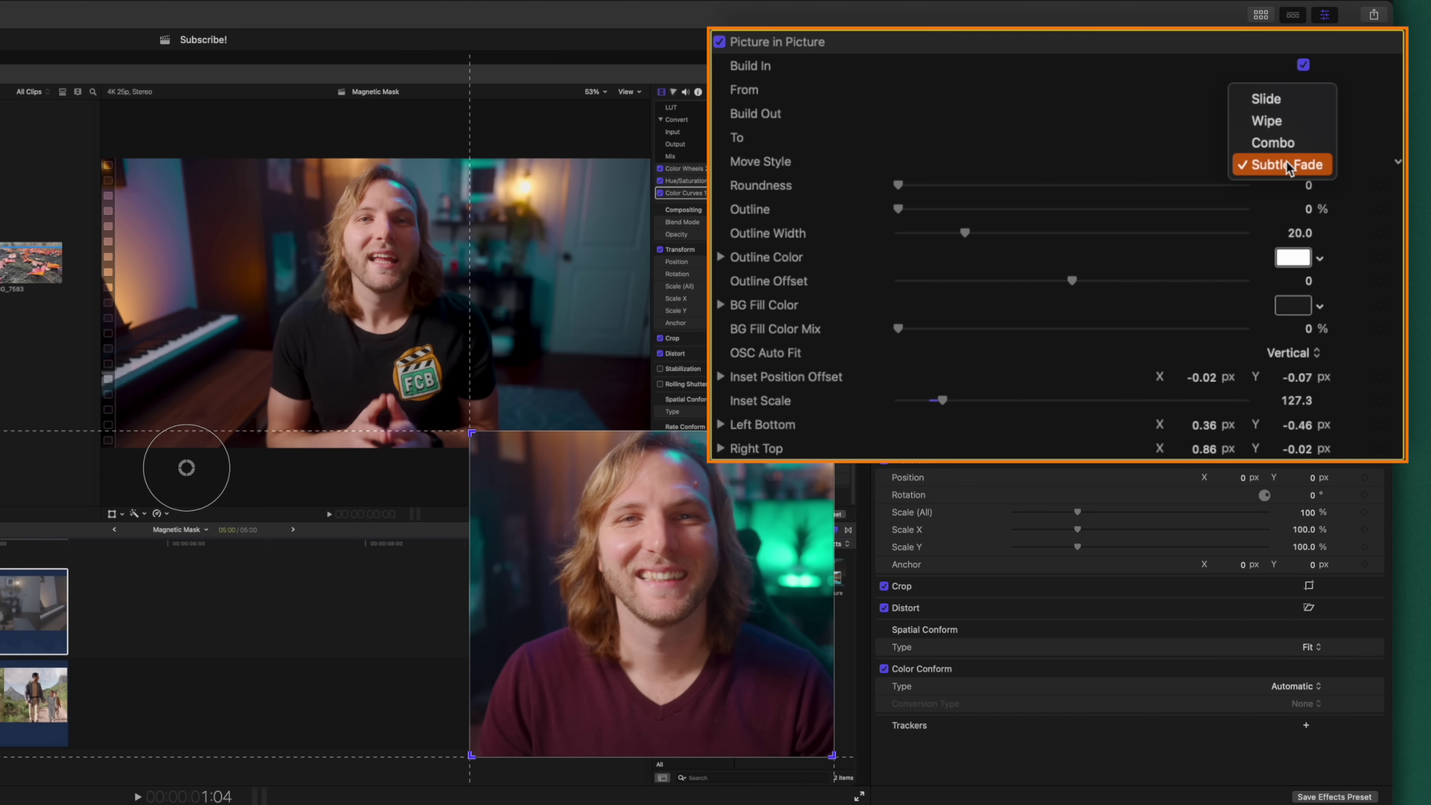
Step: Try the Slide and Wipe move styles, then return to Combo and play it back
click(1313, 108)
key(space)
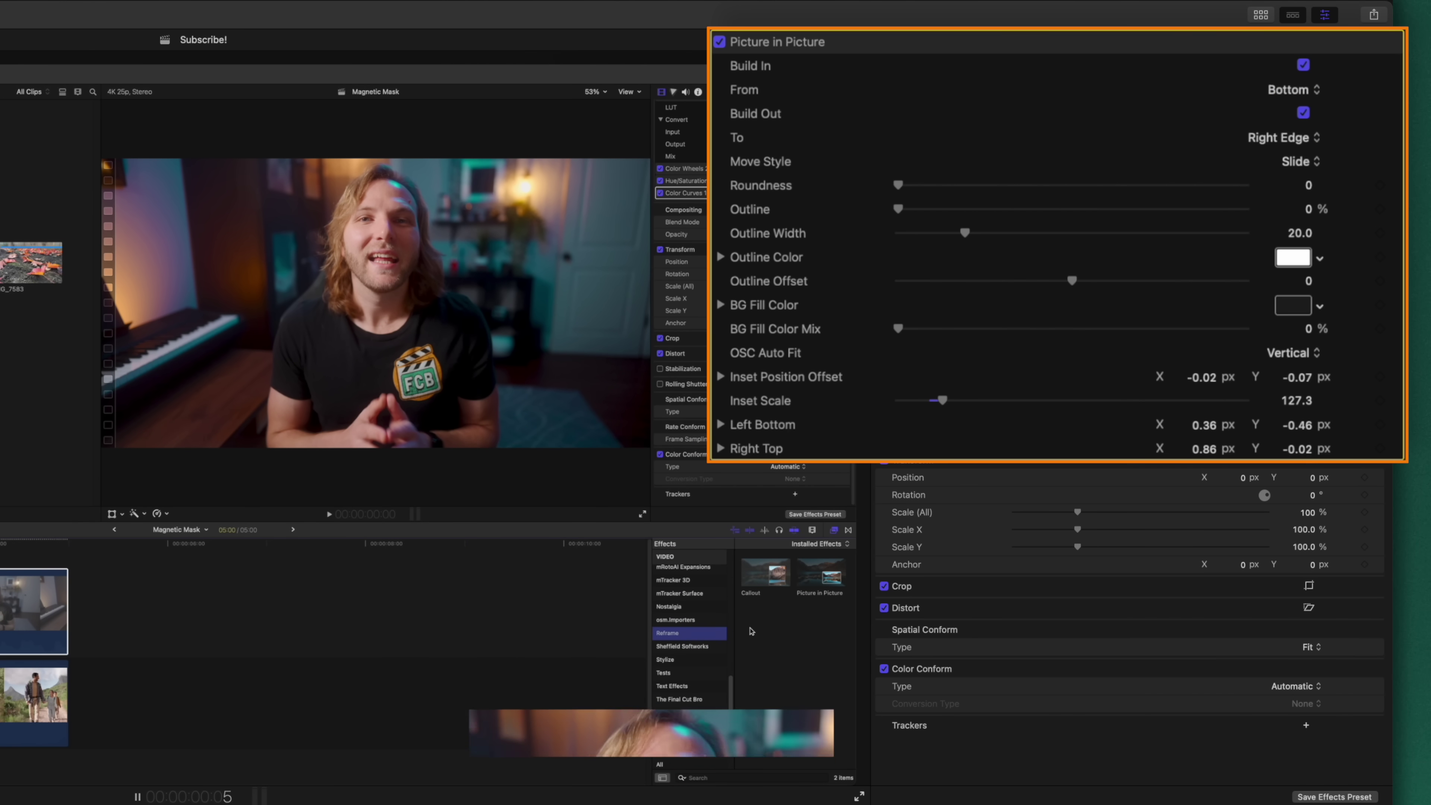
click(1313, 164)
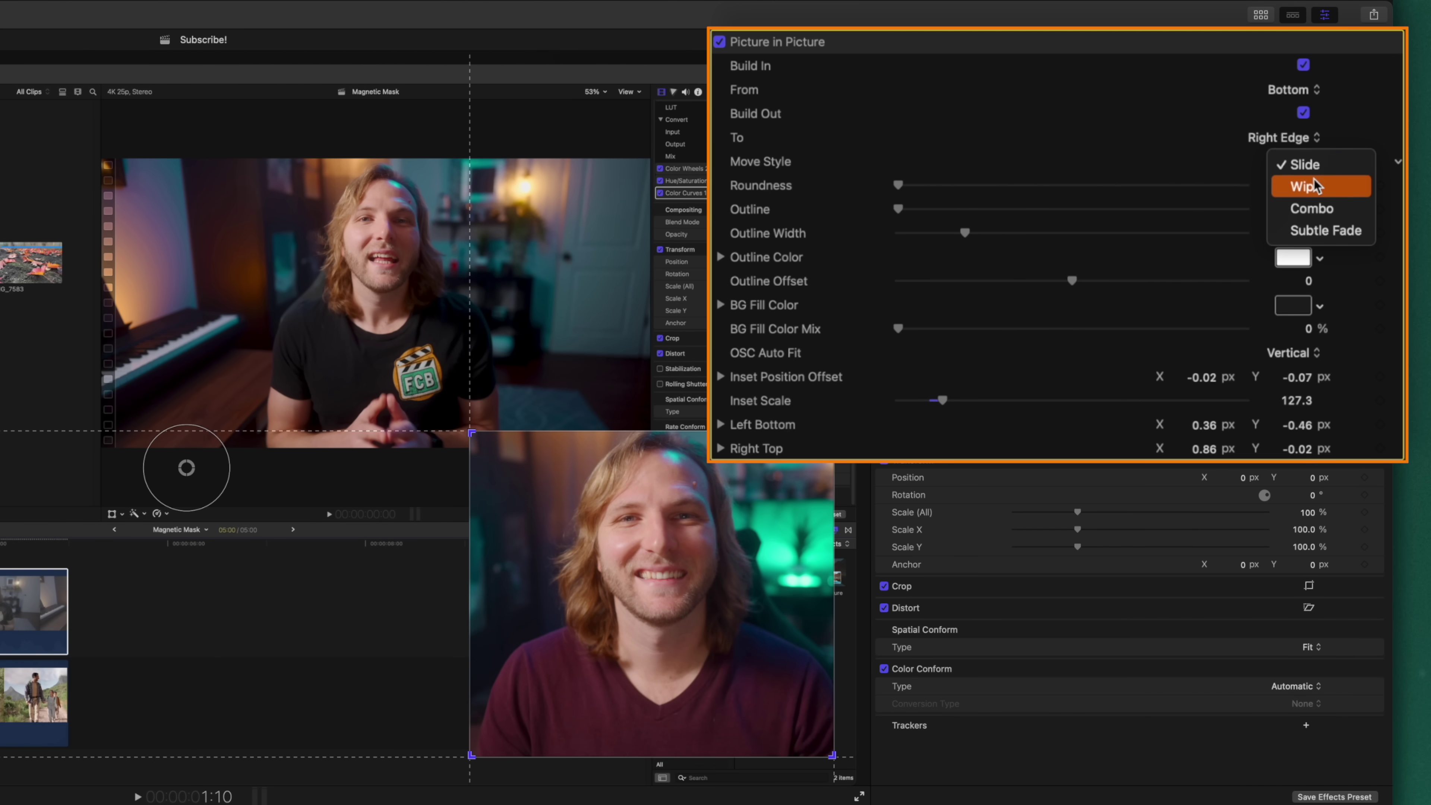
click(1312, 182)
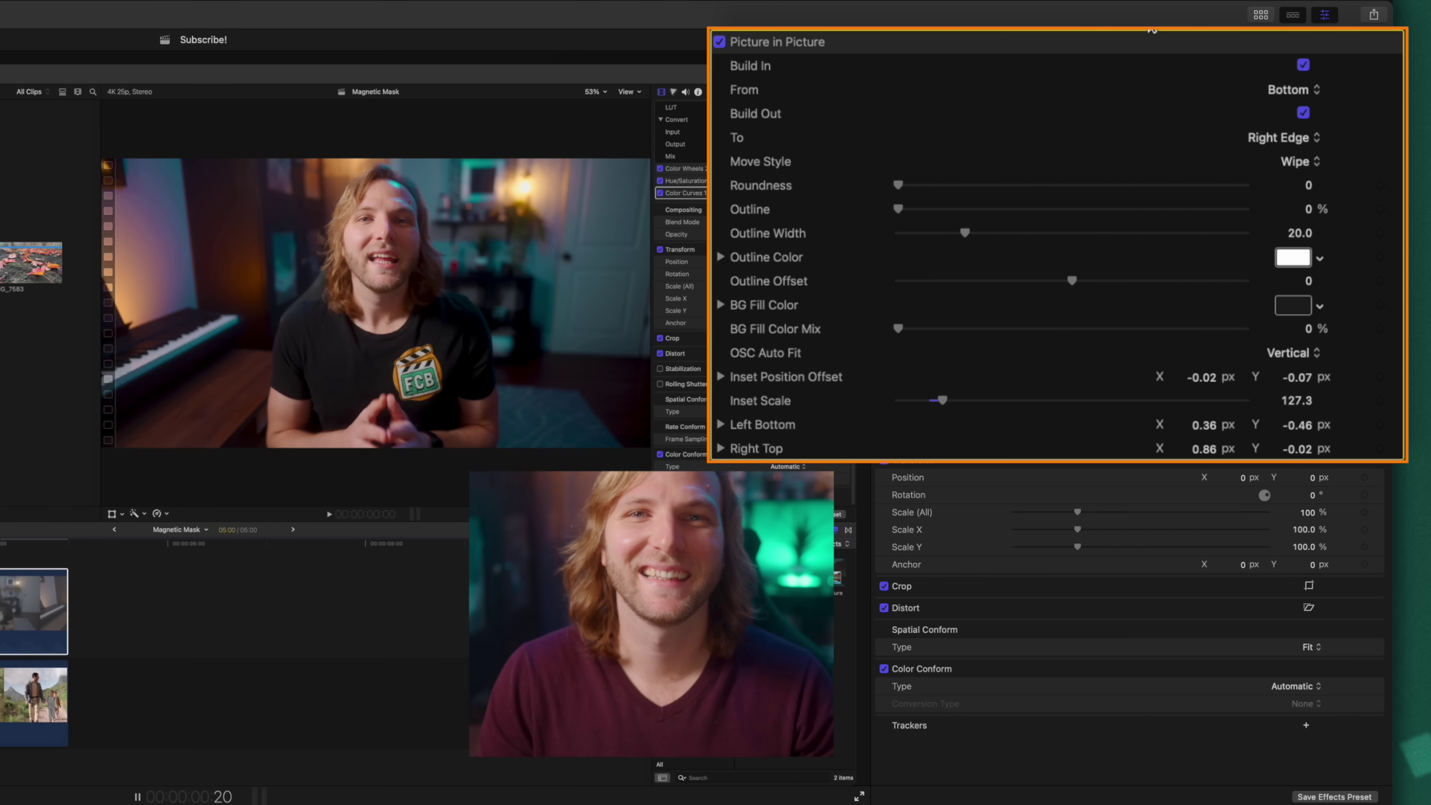
click(1299, 161)
click(1334, 191)
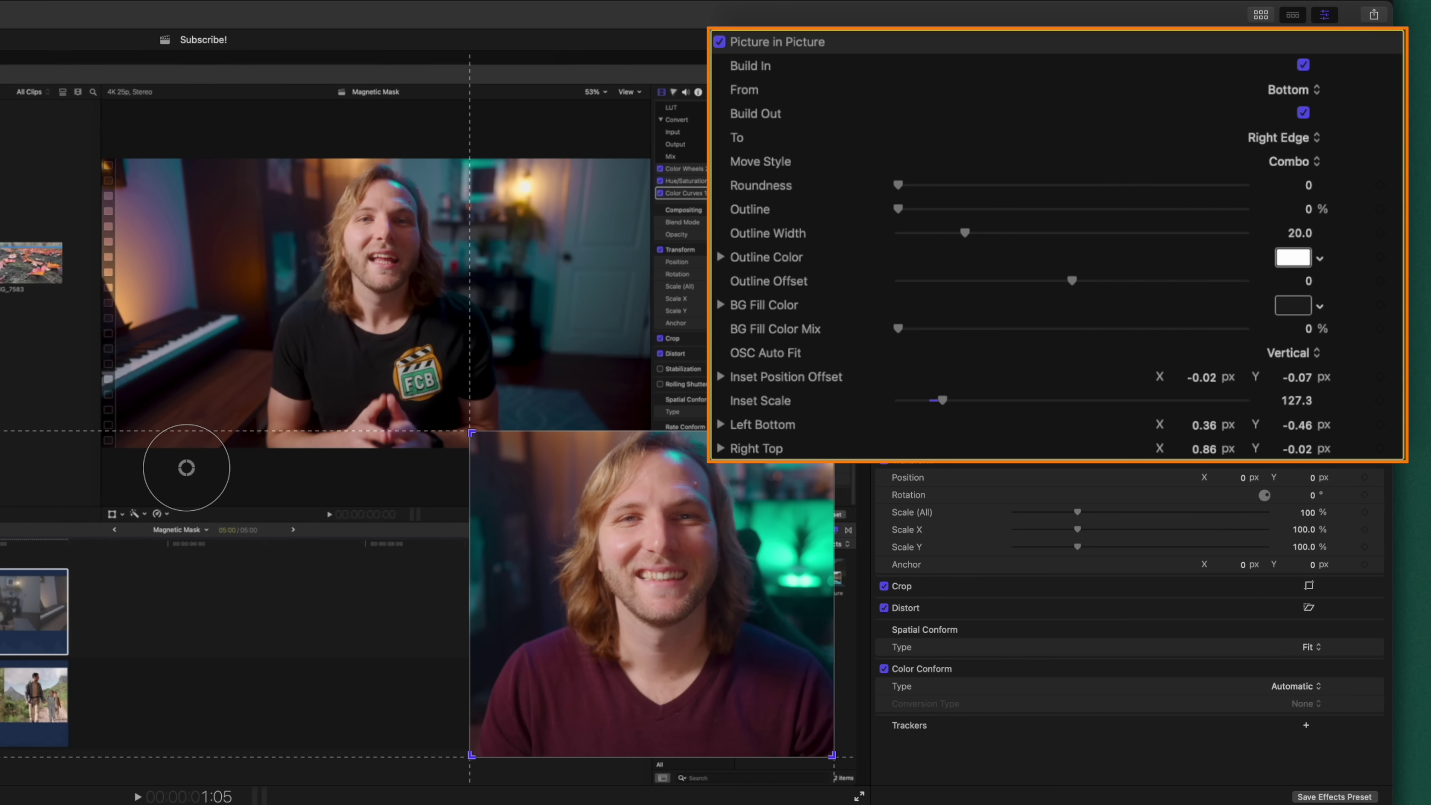
key(space)
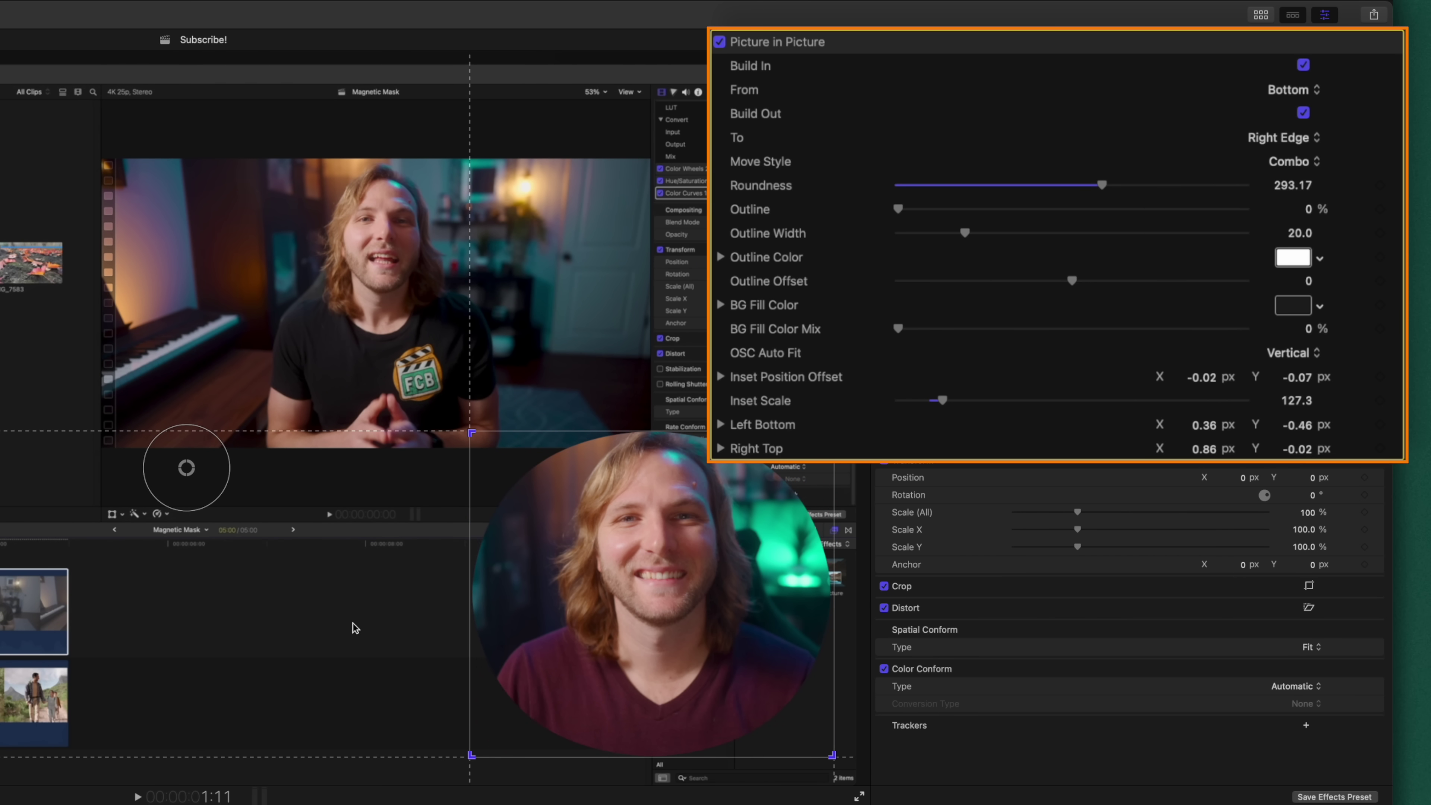
Step: Narrow the circular inset from its left, add a 100% white outline, and increase its offset
drag(469, 434, 544, 441)
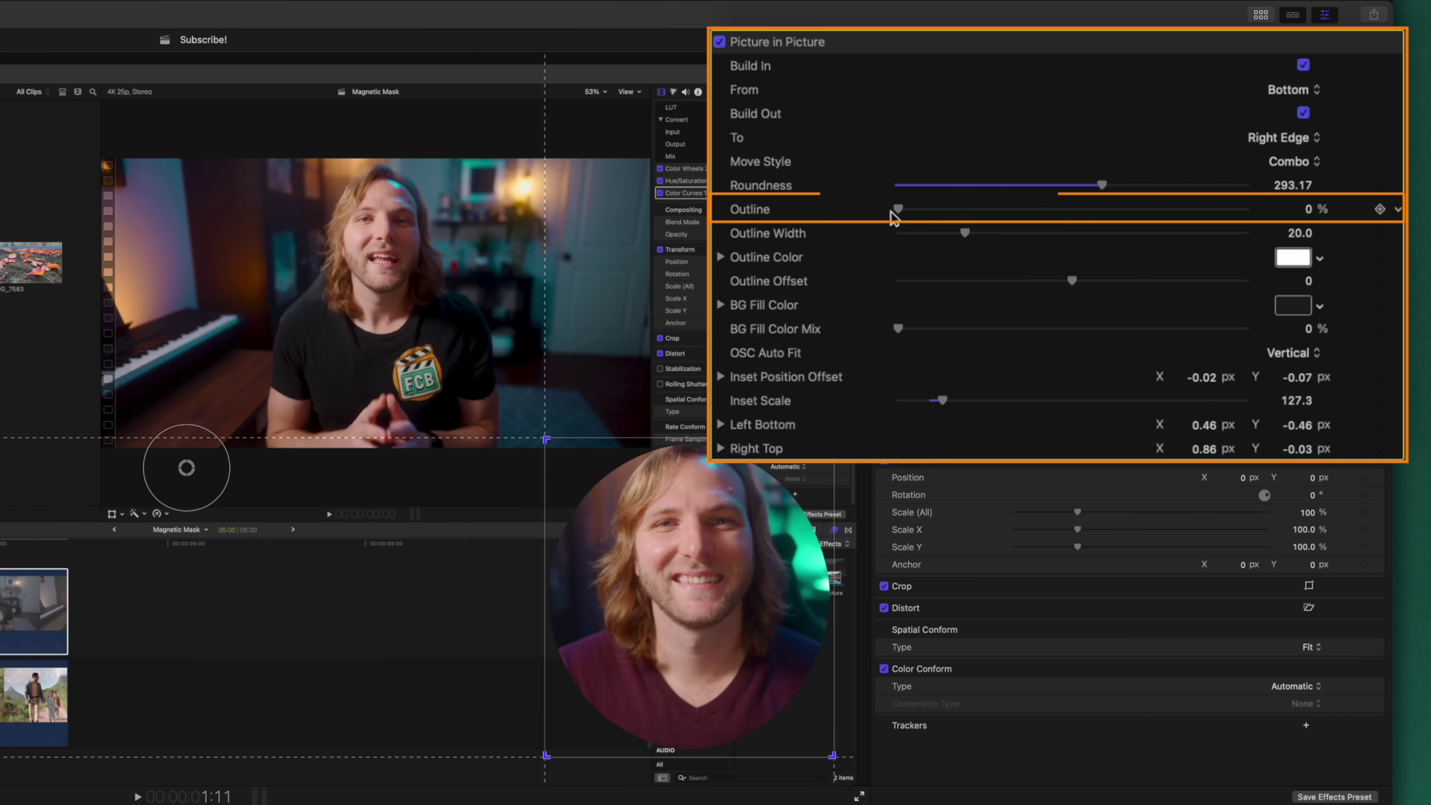
drag(951, 217, 1278, 217)
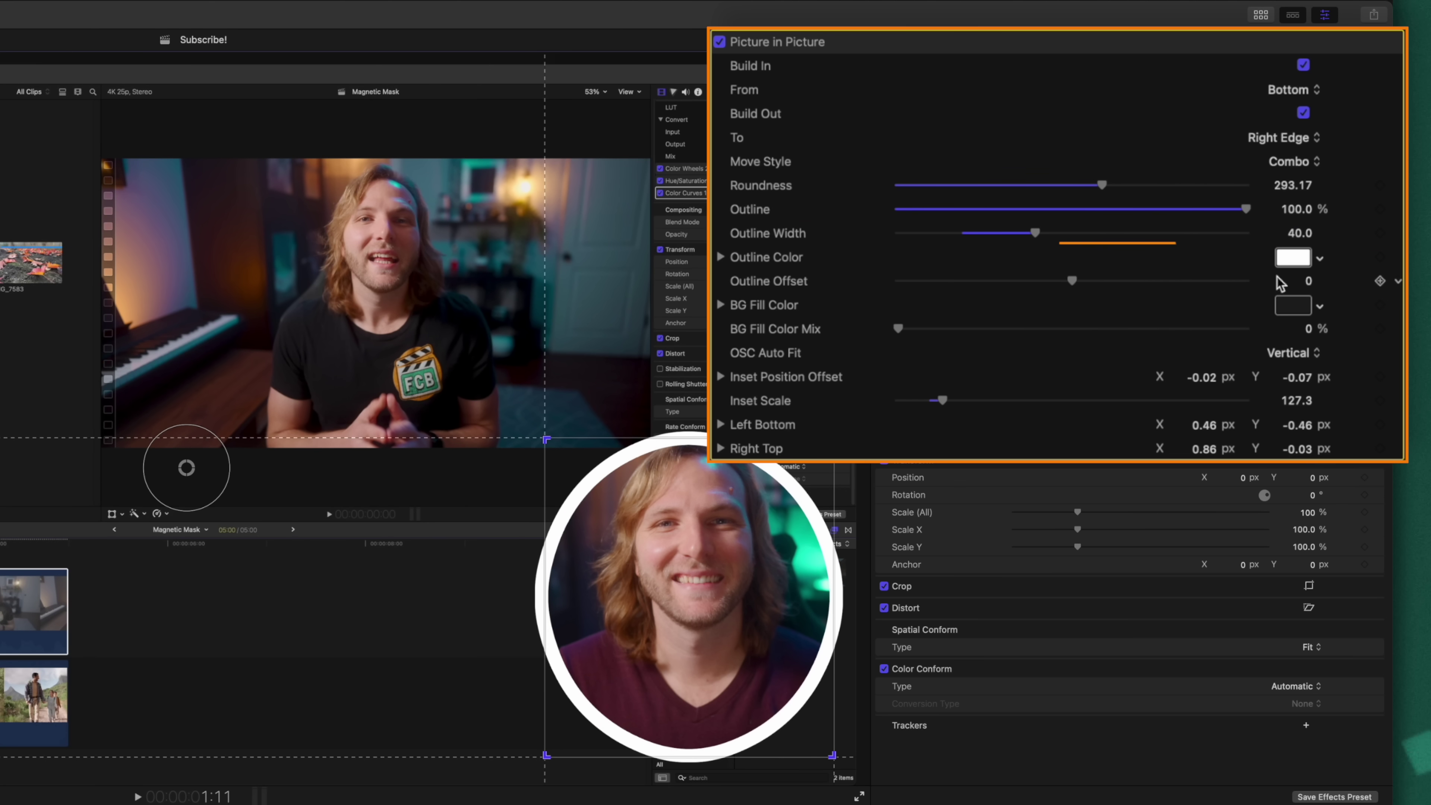
drag(1072, 281, 1115, 280)
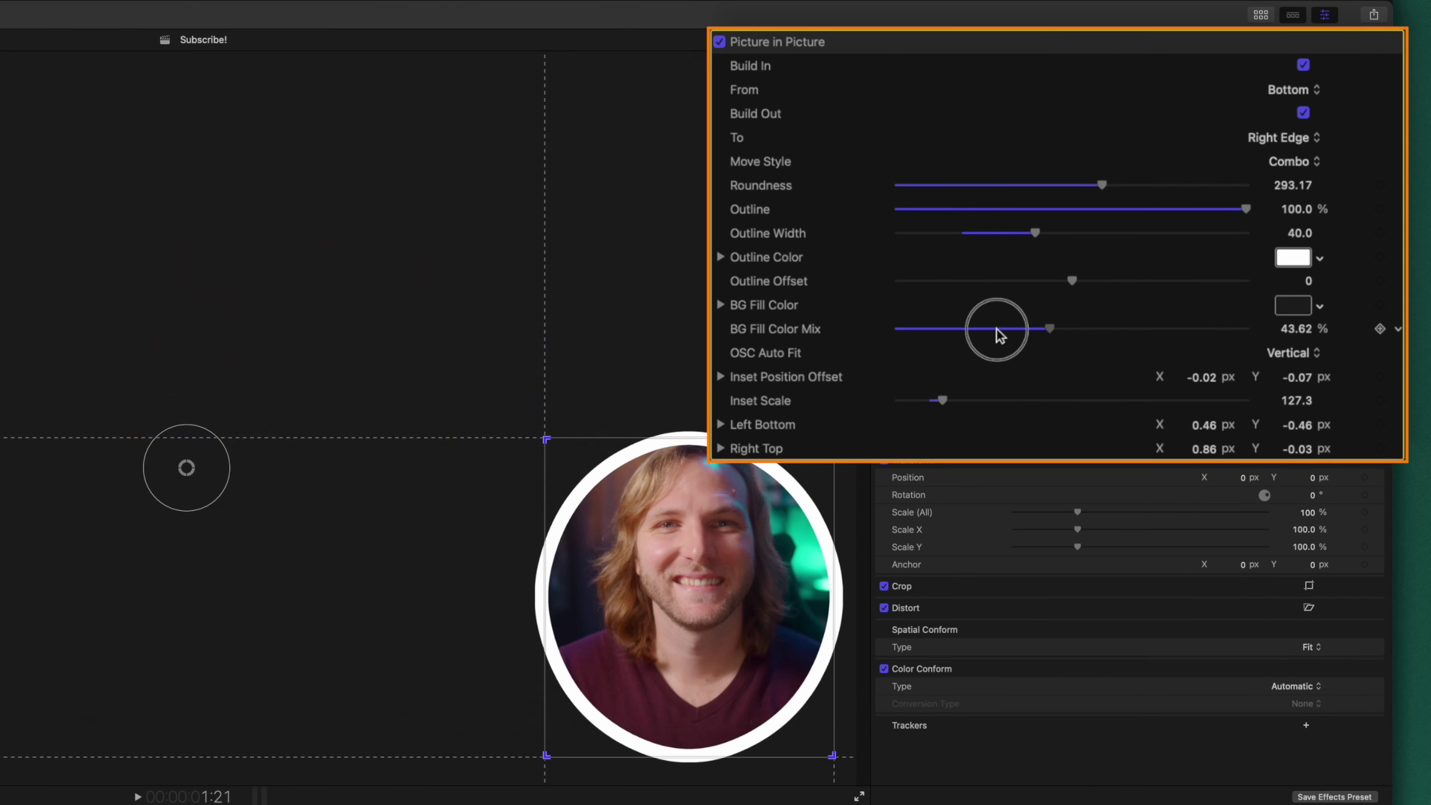
Step: Drag the BG Fill Color Mix back down to 0% so the inset has no background fill
drag(996, 335, 928, 343)
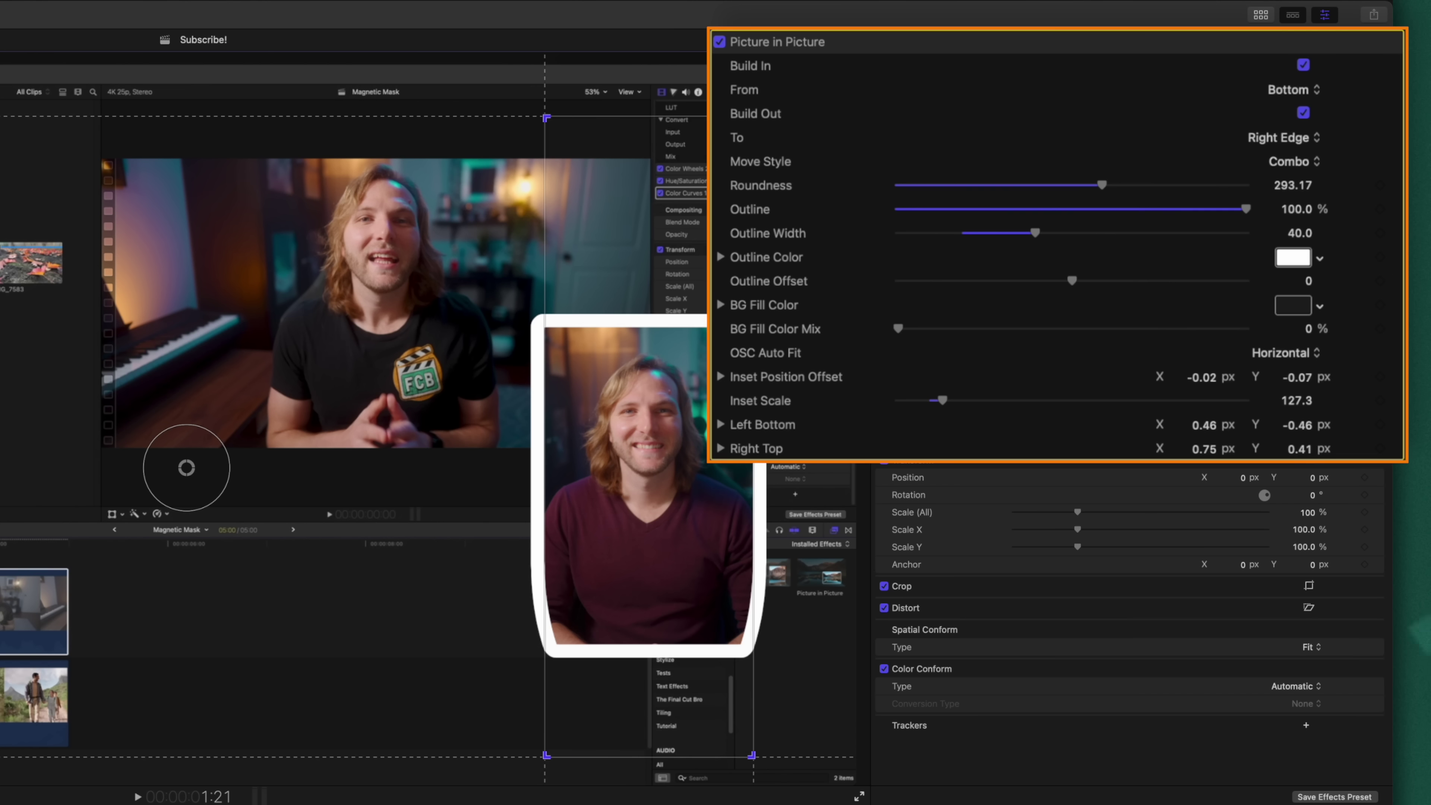
Step: Reshape the inset while cycling the OSC Auto Fit modes, ending with a tall Vertical oval
drag(763, 119, 792, 469)
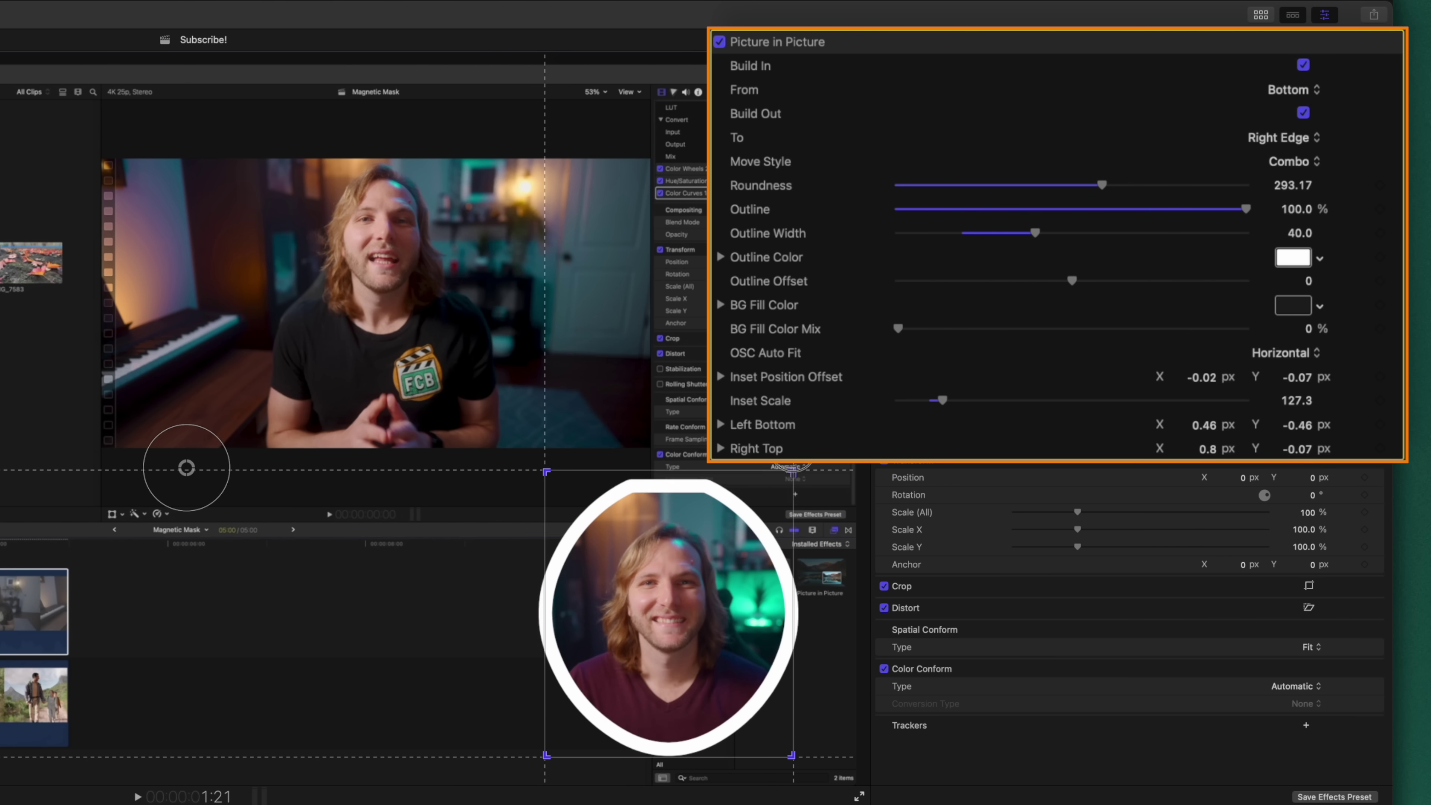
click(1266, 354)
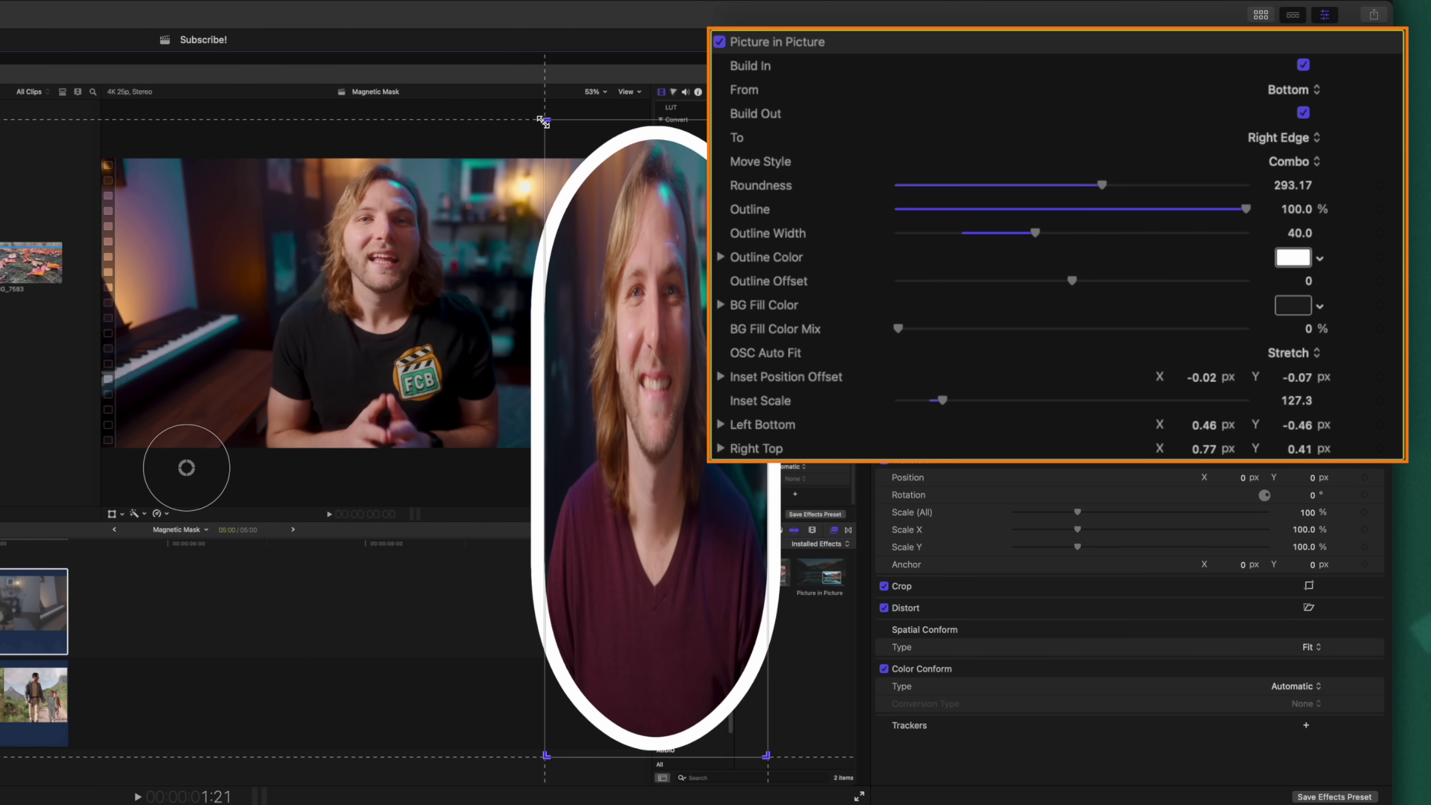
drag(543, 121, 597, 478)
drag(526, 221, 209, 231)
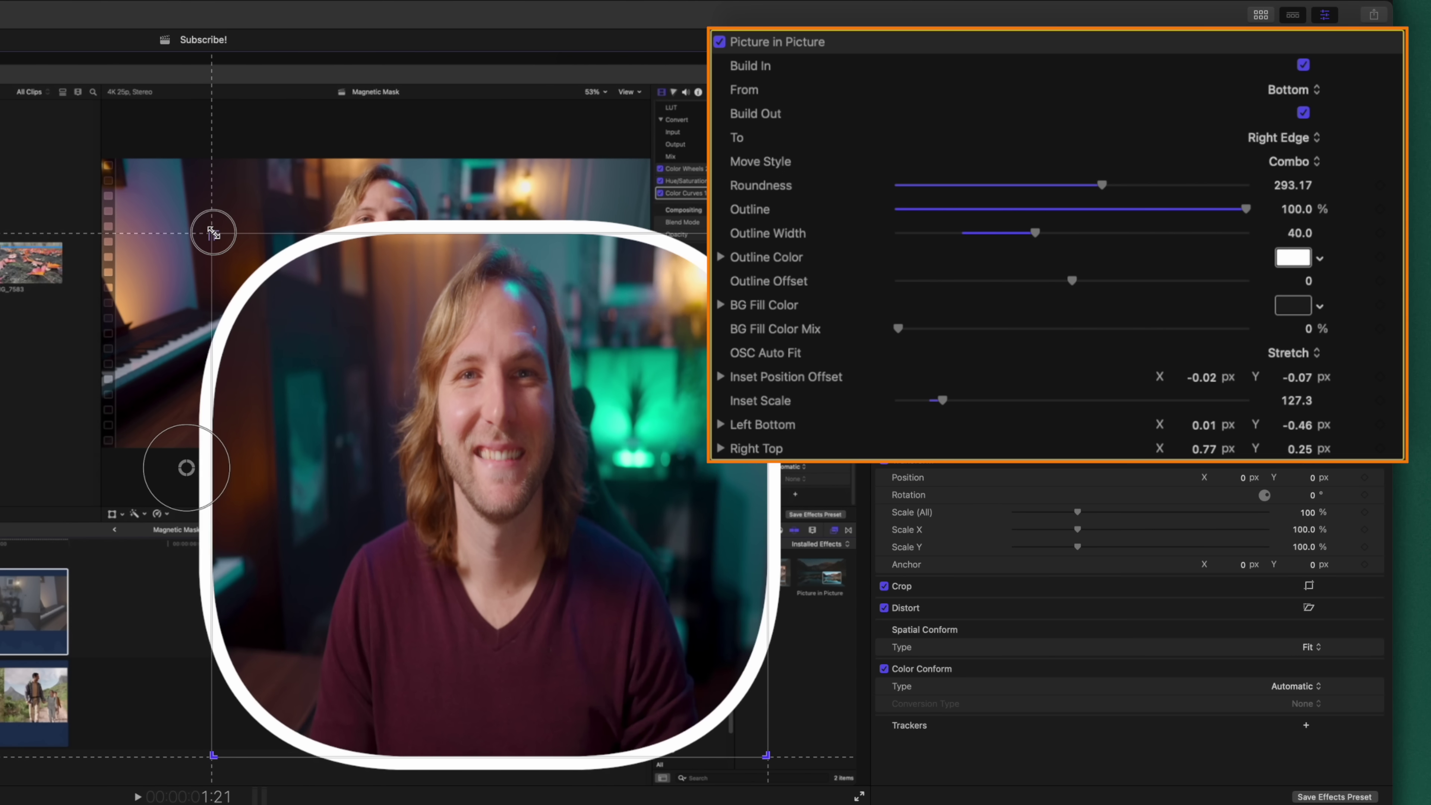
click(1312, 353)
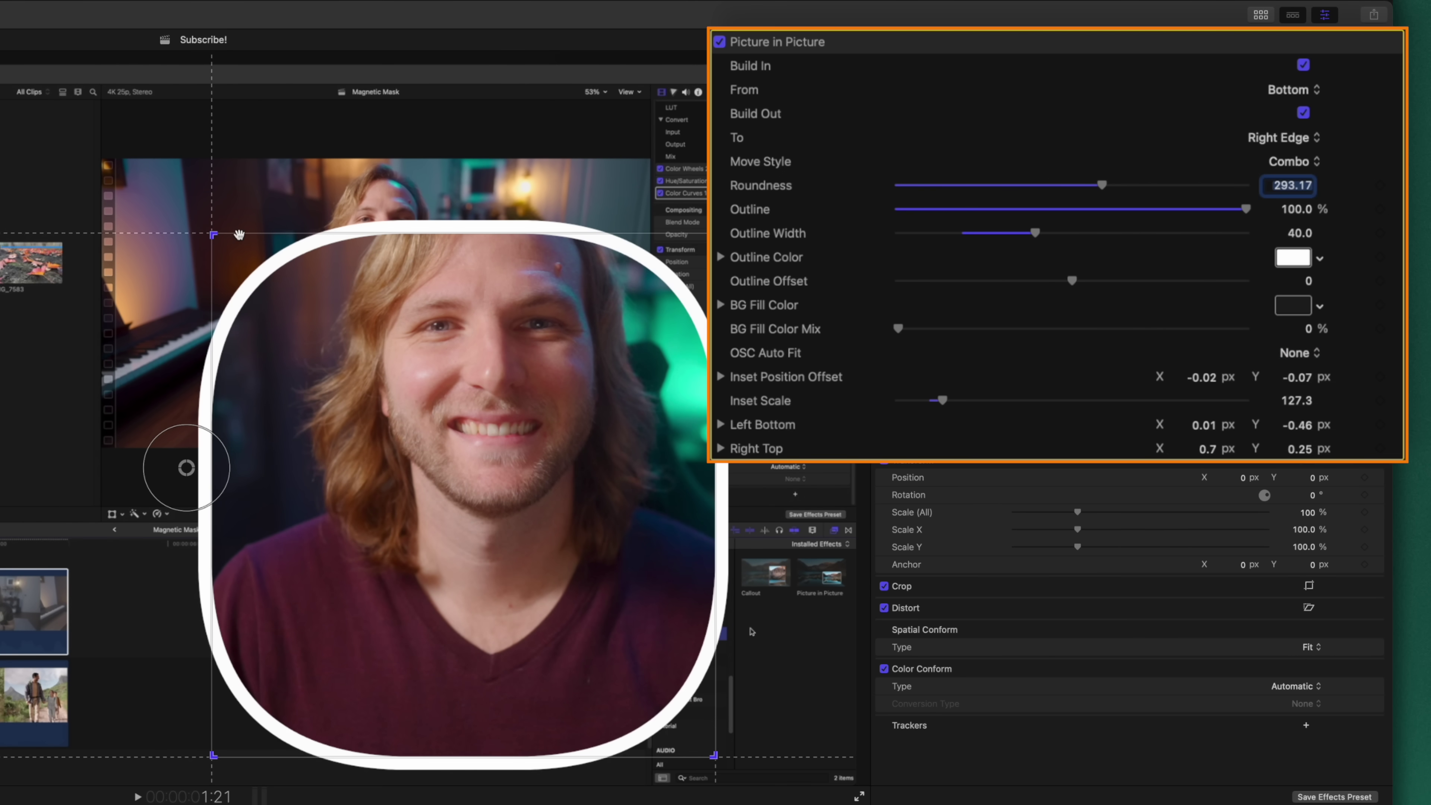
drag(213, 233, 431, 263)
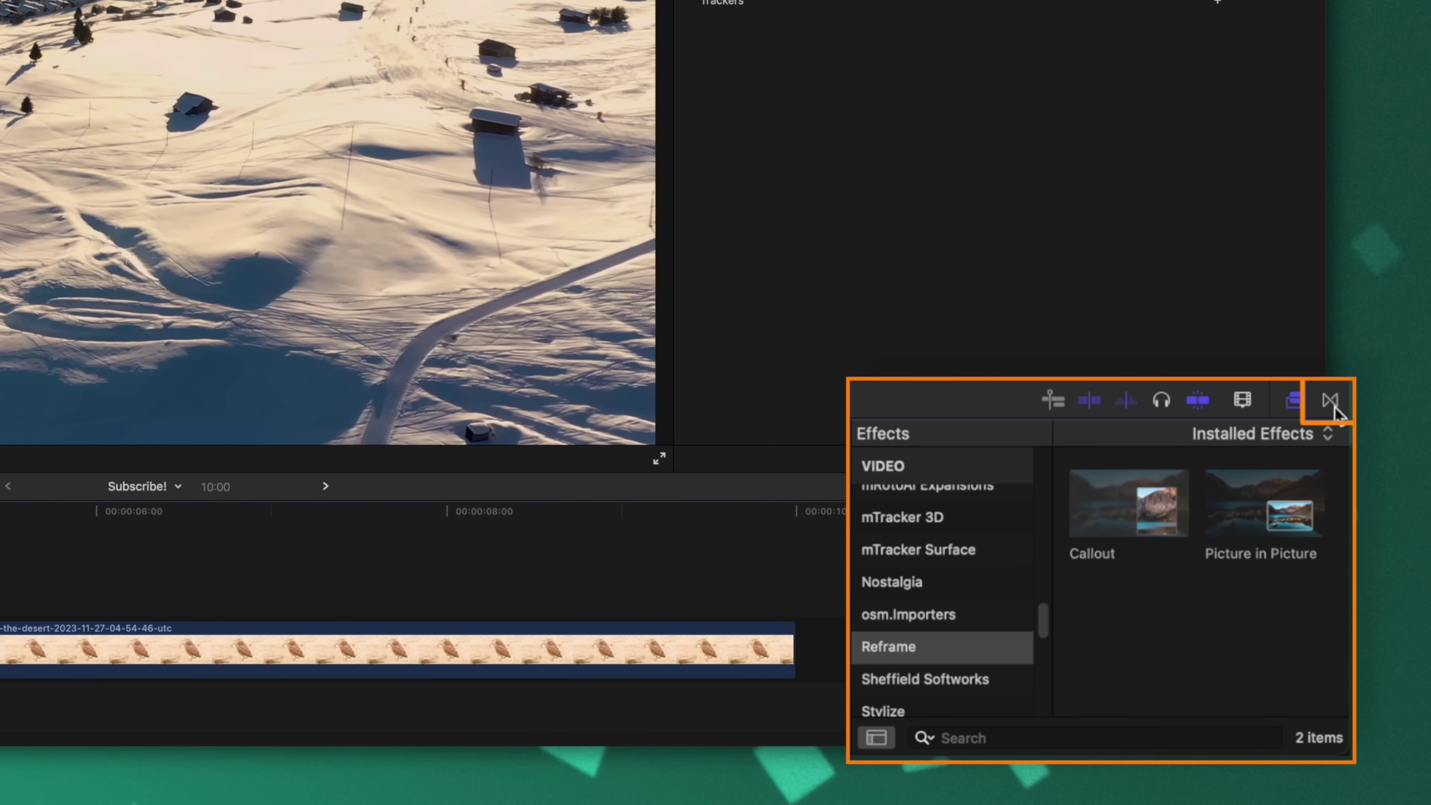
Step: Show the Transitions browser and scroll to the Modular Transitions category
click(1330, 401)
scroll(1021, 555, up, 5)
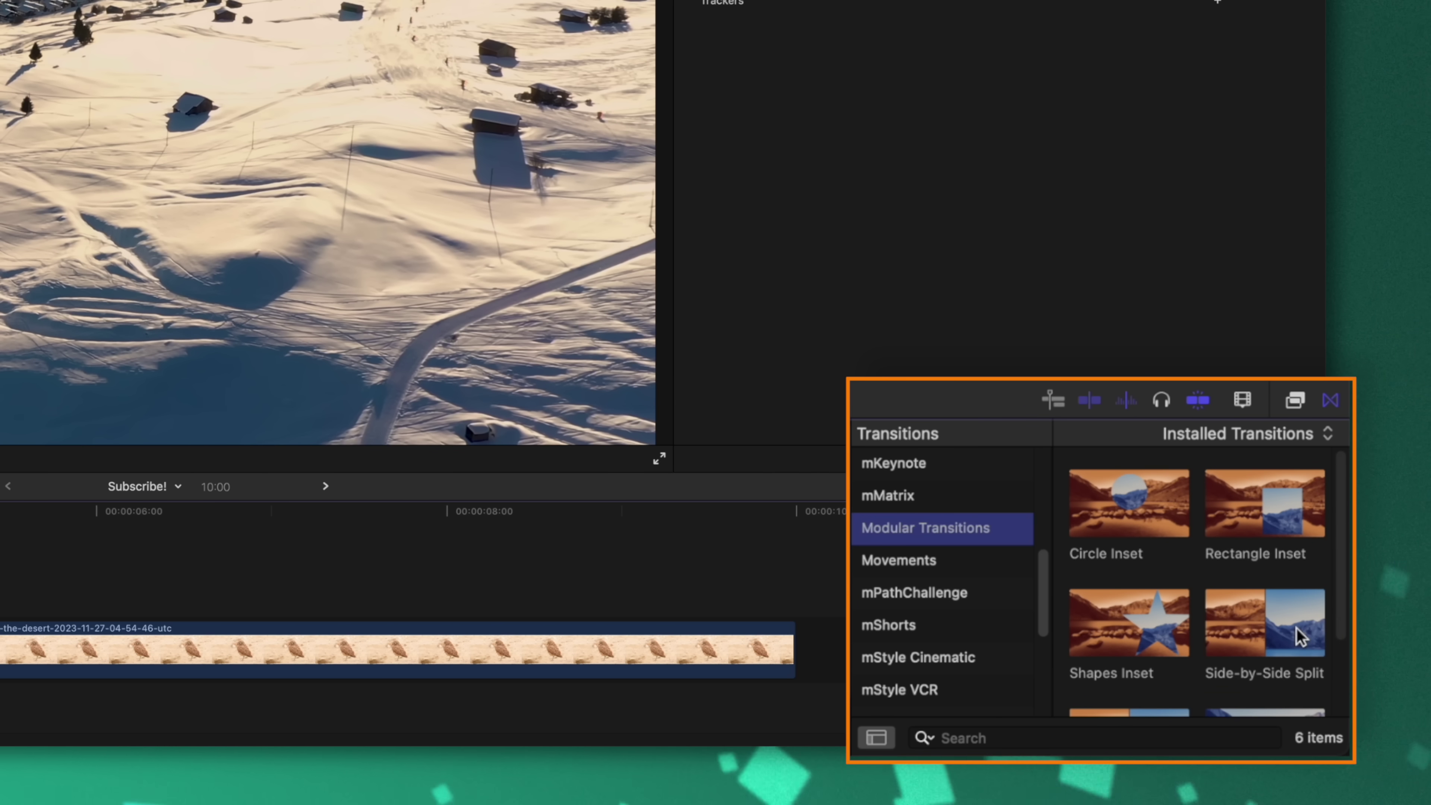
Step: Place Side-by-Side Split between the snowy town and owl clips, preview it, and lengthen it
drag(1298, 637, 25, 673)
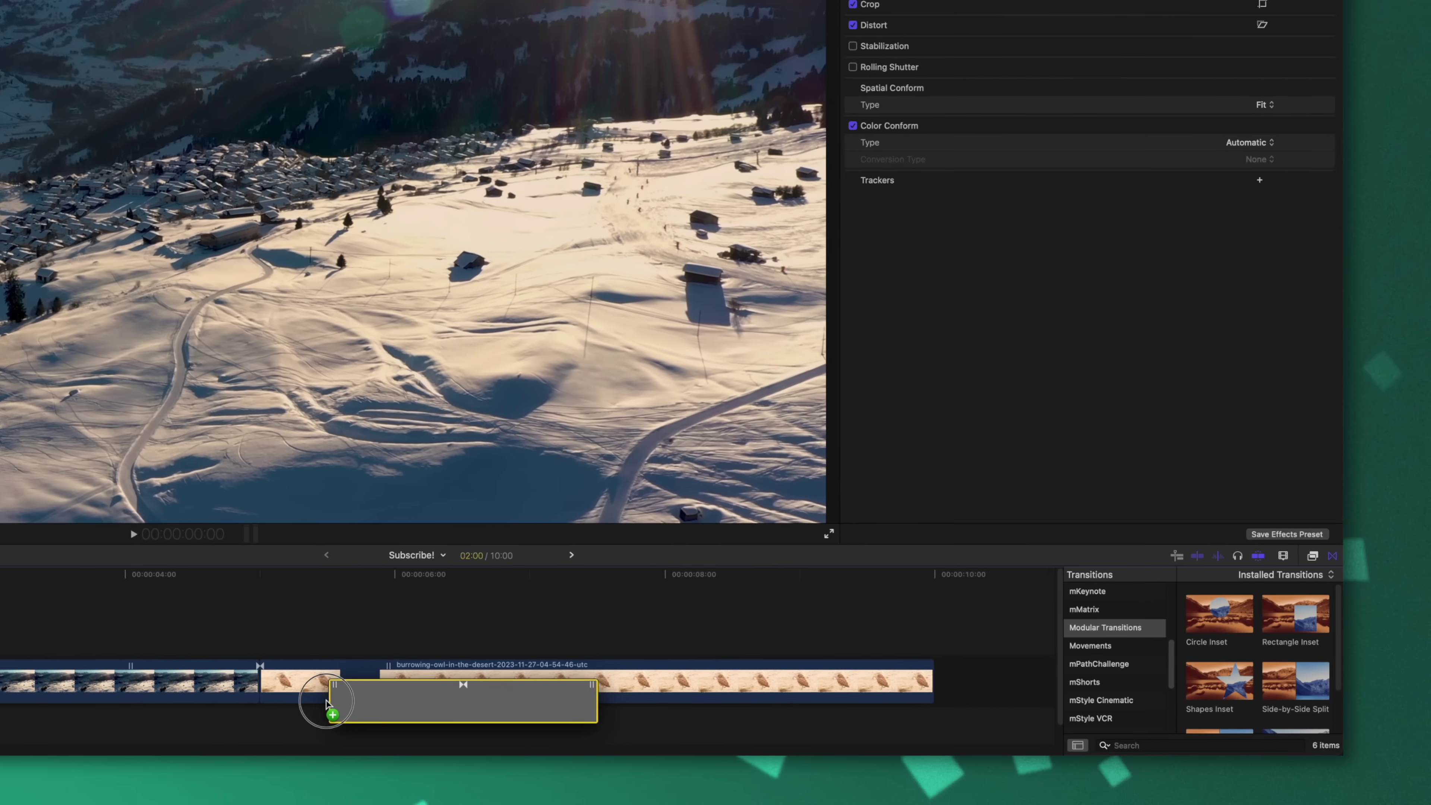
drag(327, 701, 330, 701)
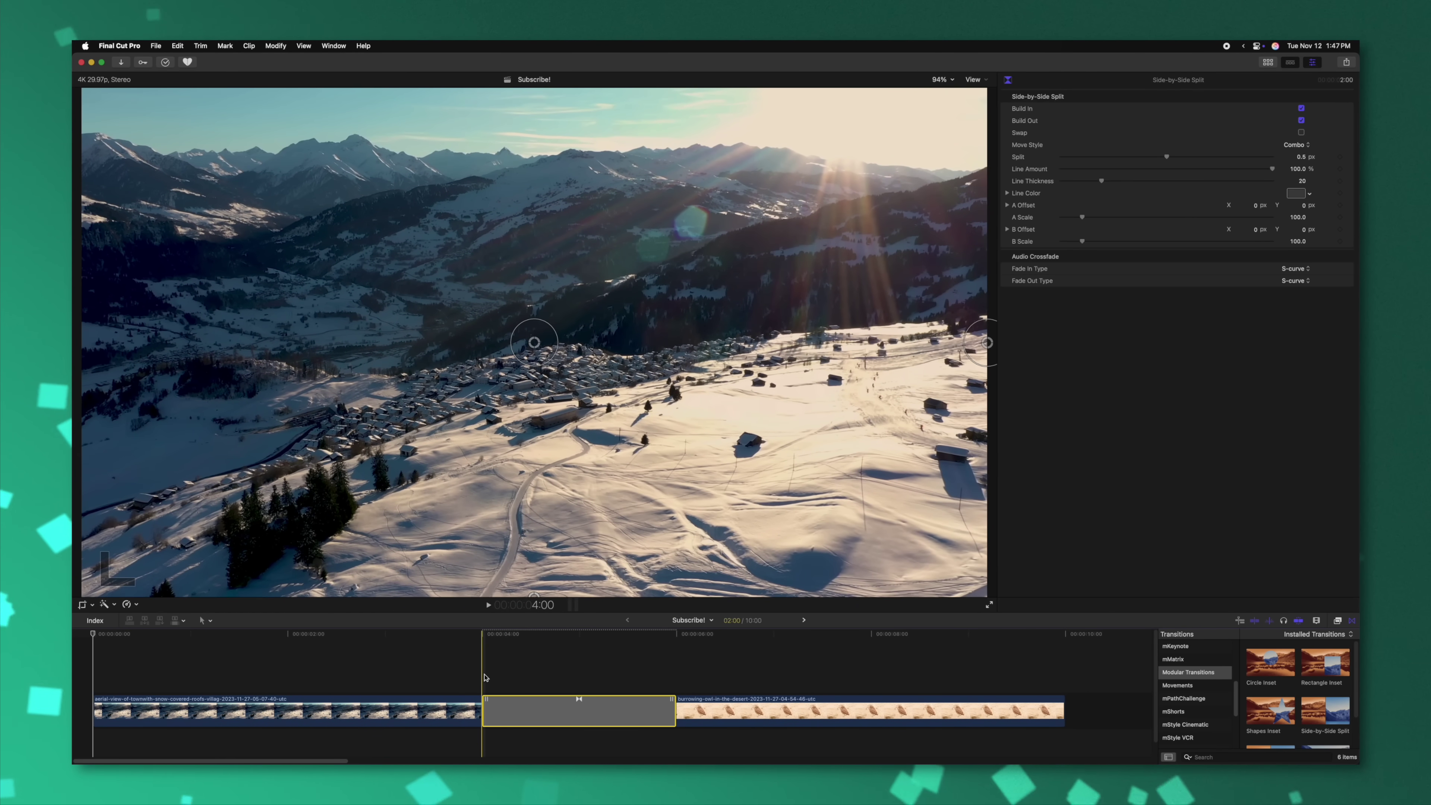
key(space)
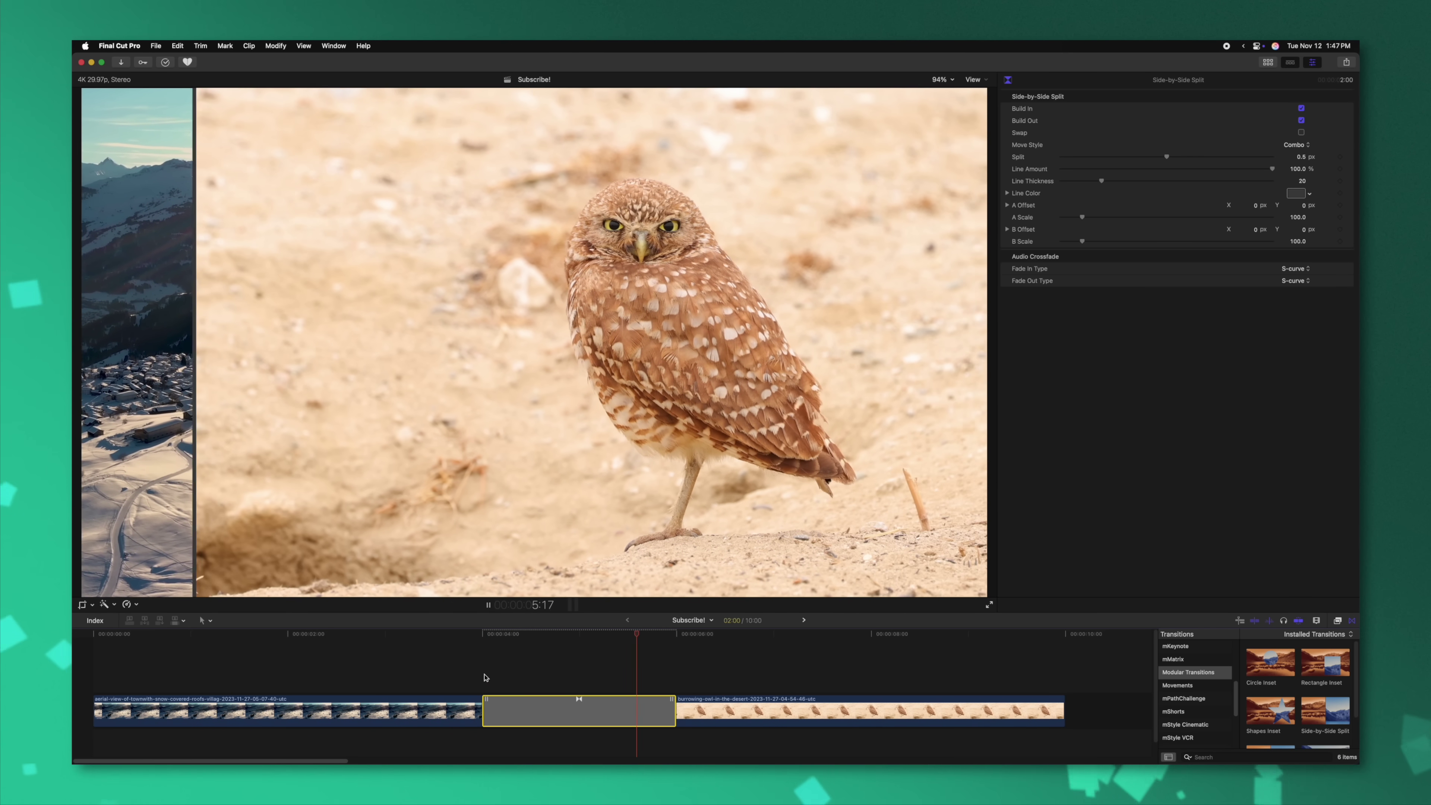
key(/)
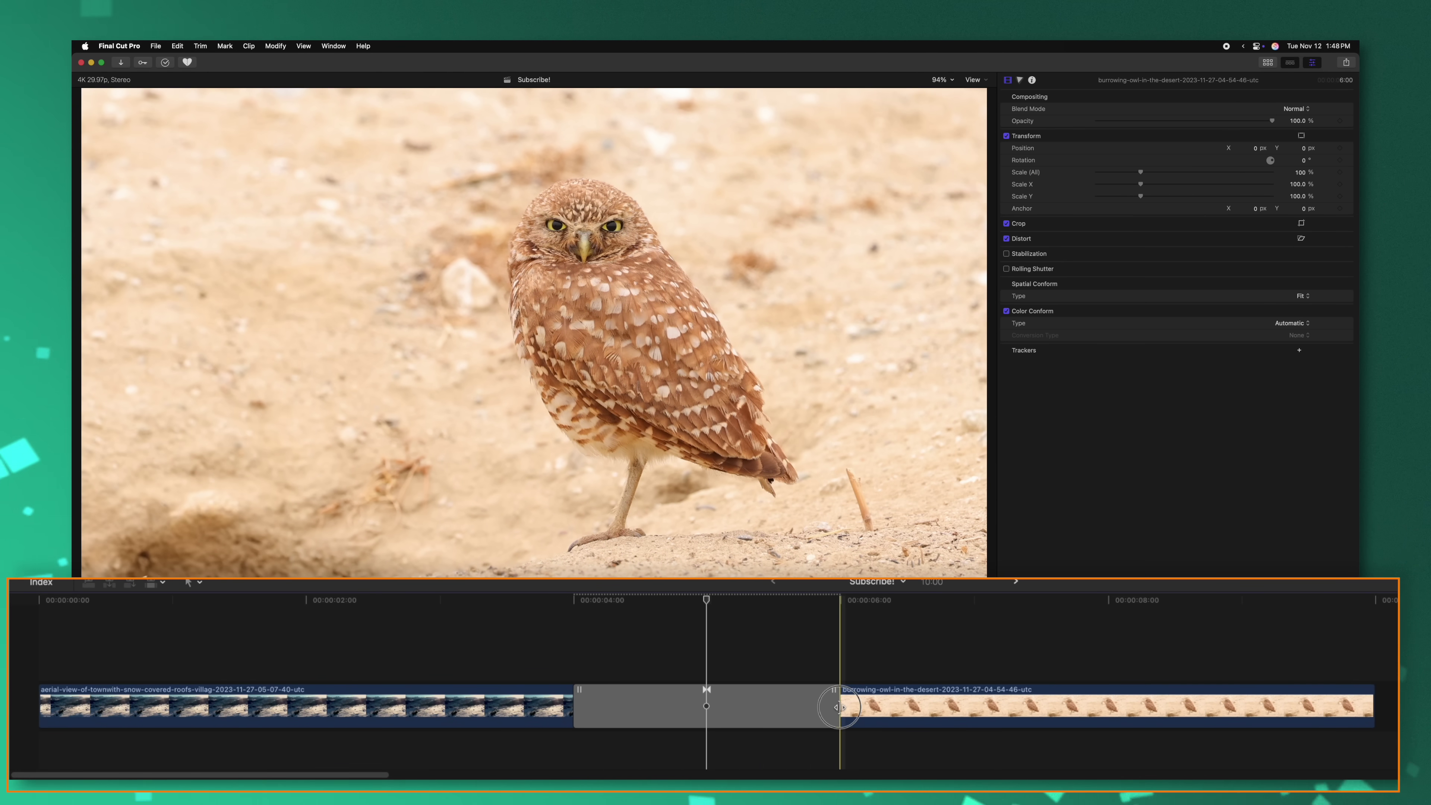
drag(838, 707, 914, 699)
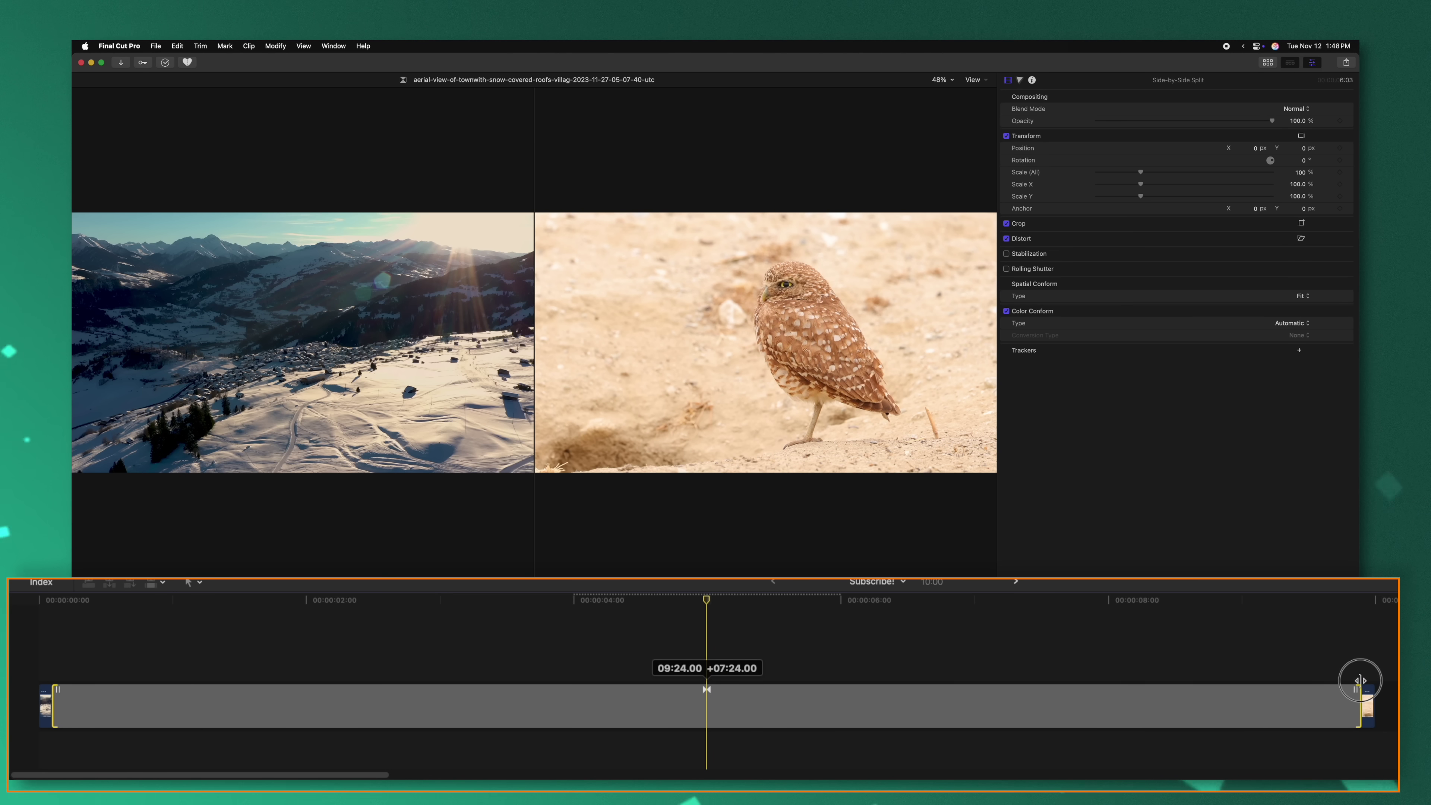
key(space)
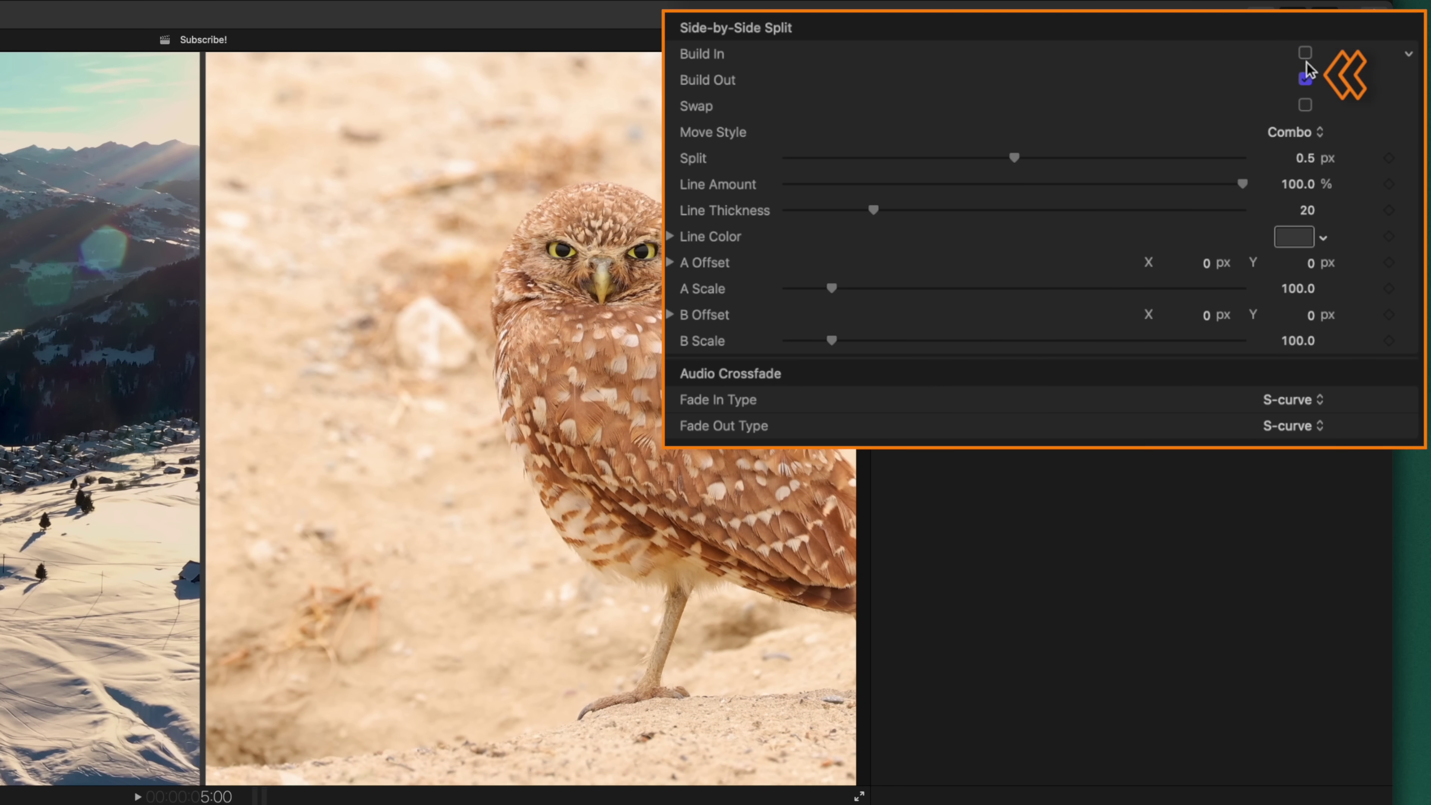
Step: Enable Swap so the owl plays on the left and the mountains on the right, then preview
key(space)
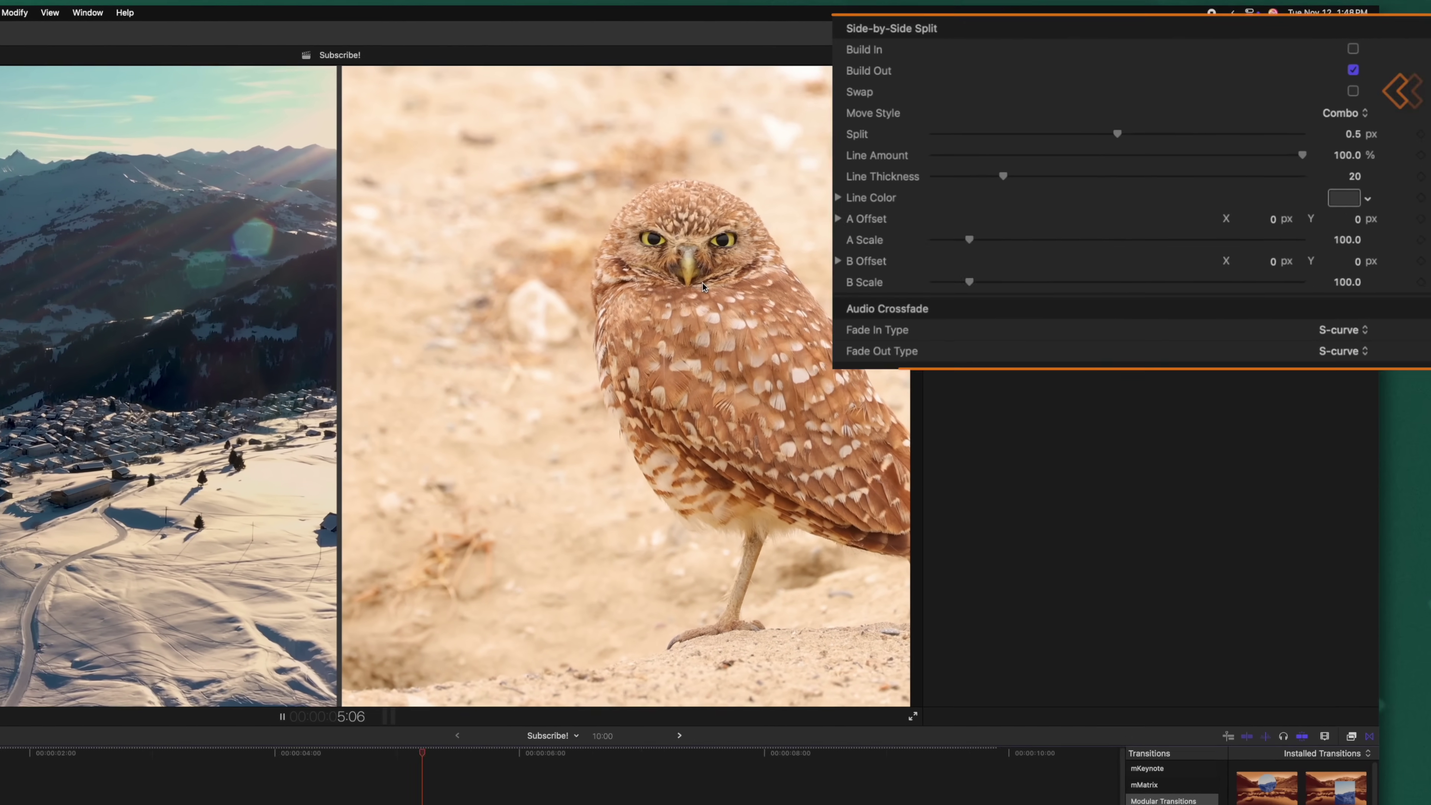
key(space)
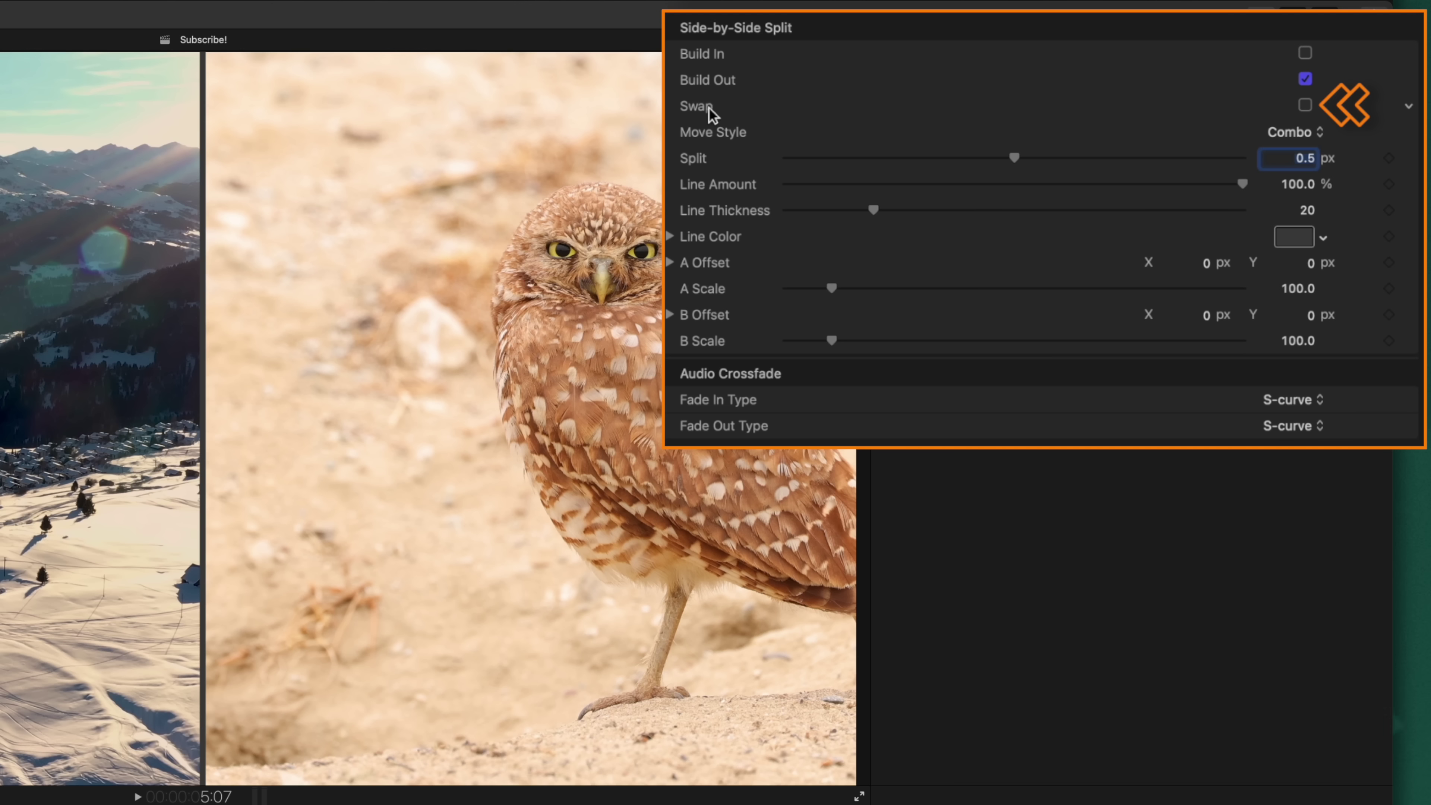
click(1305, 106)
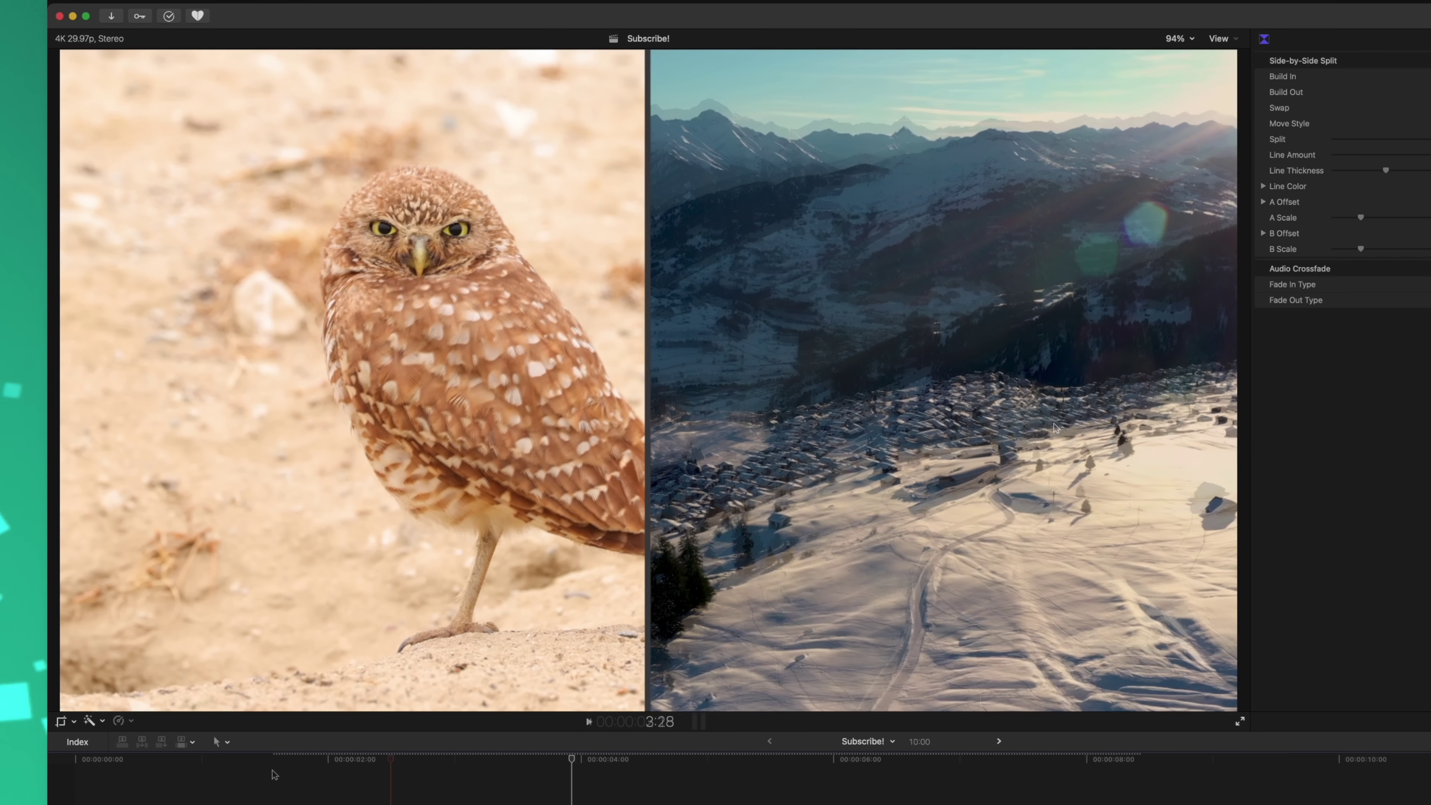
key(space)
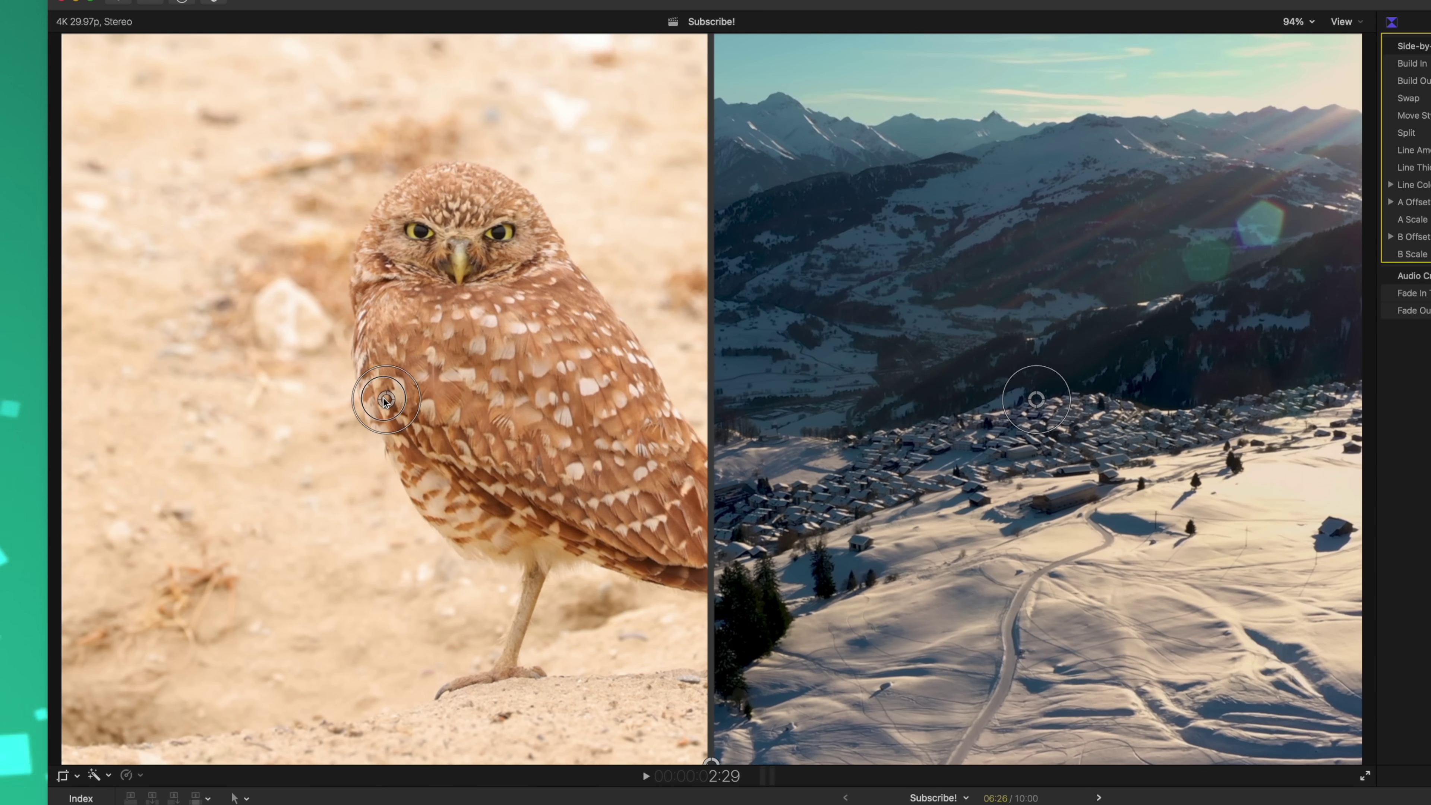
Step: Reposition the owl and mountain halves at A Scale 141.9 and B Scale 156.9, and shift the divider left
drag(386, 399, 246, 432)
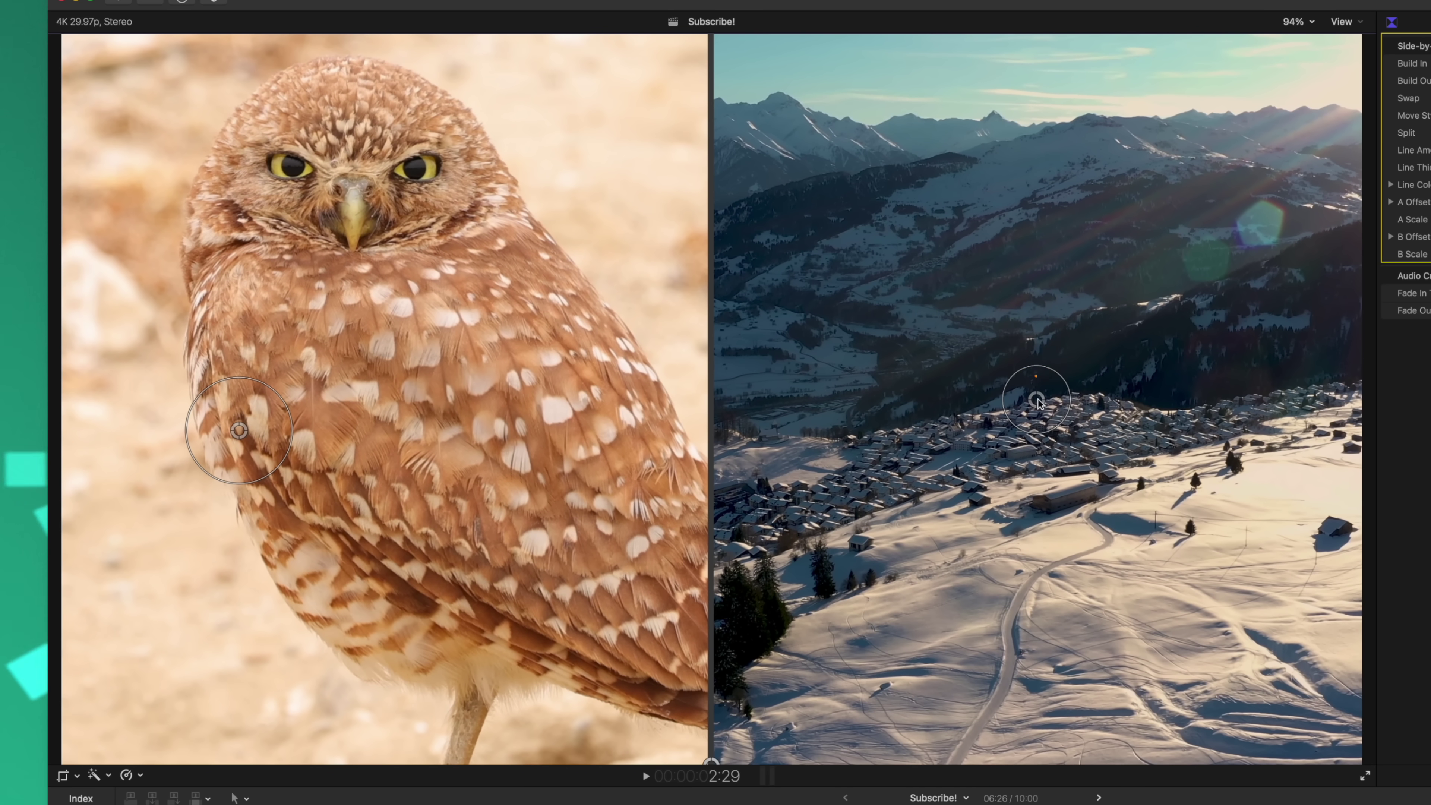
drag(1052, 426, 1043, 385)
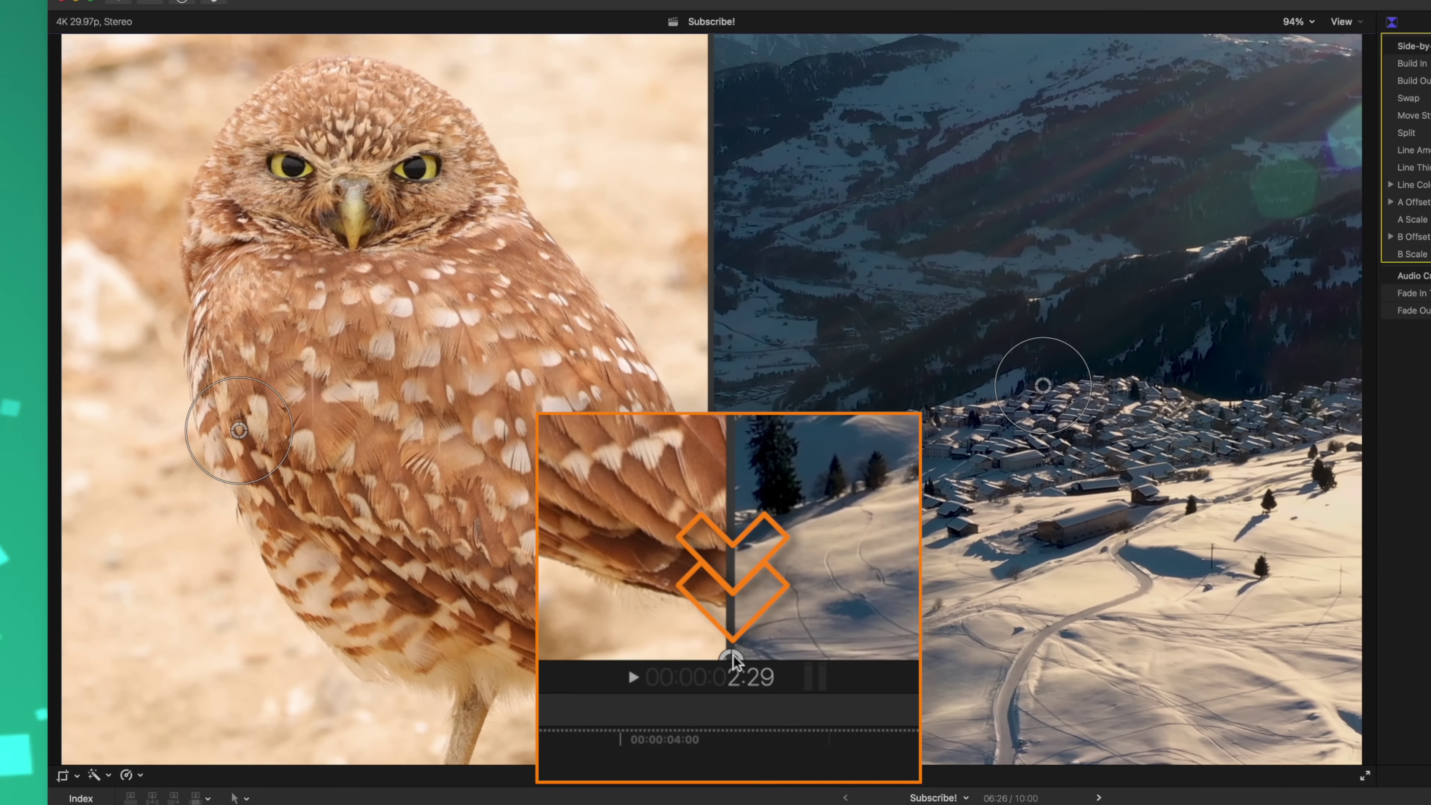
drag(712, 767, 418, 722)
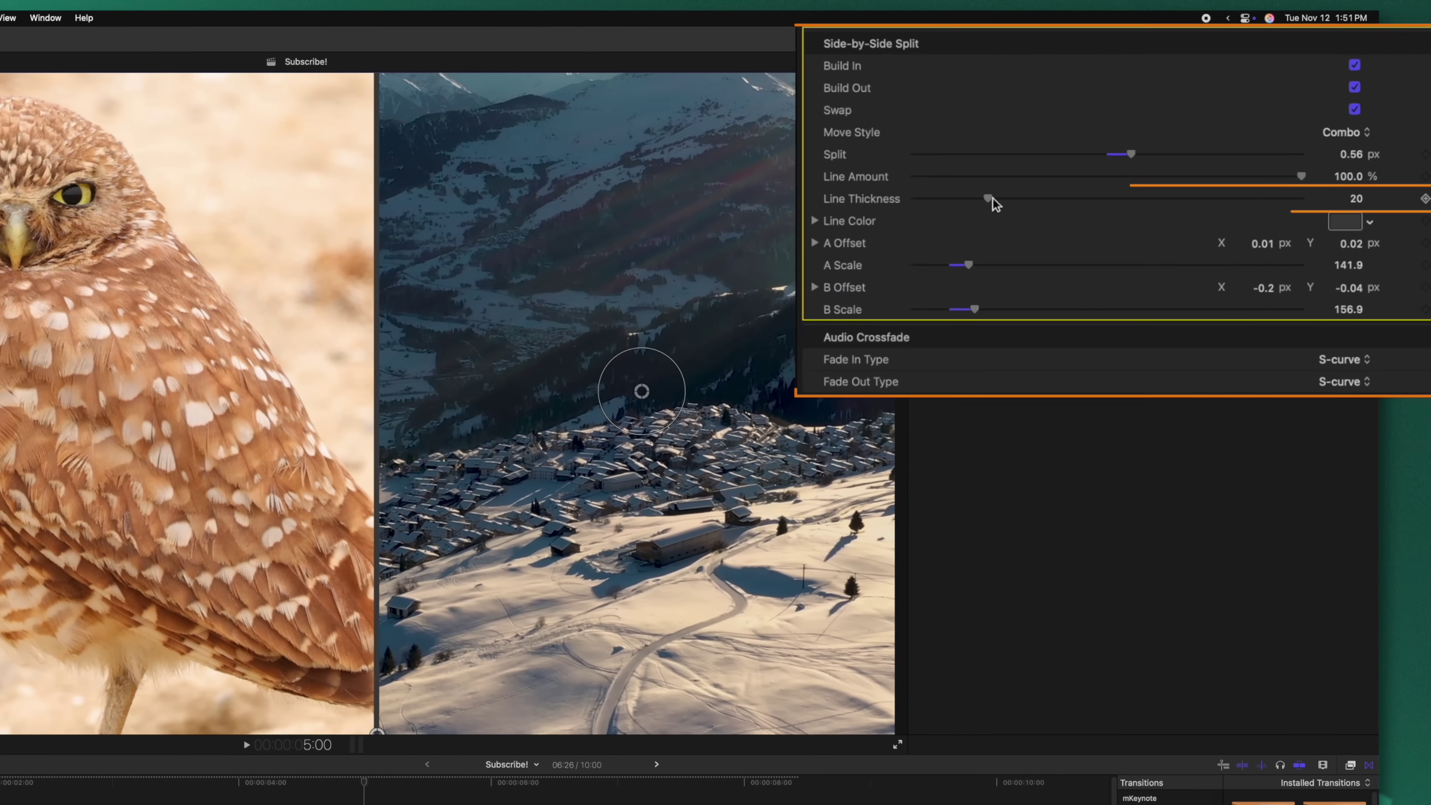
Step: Make the divider white at Line Thickness 88 and slightly reduce the owl's A Scale
drag(1215, 226, 1211, 226)
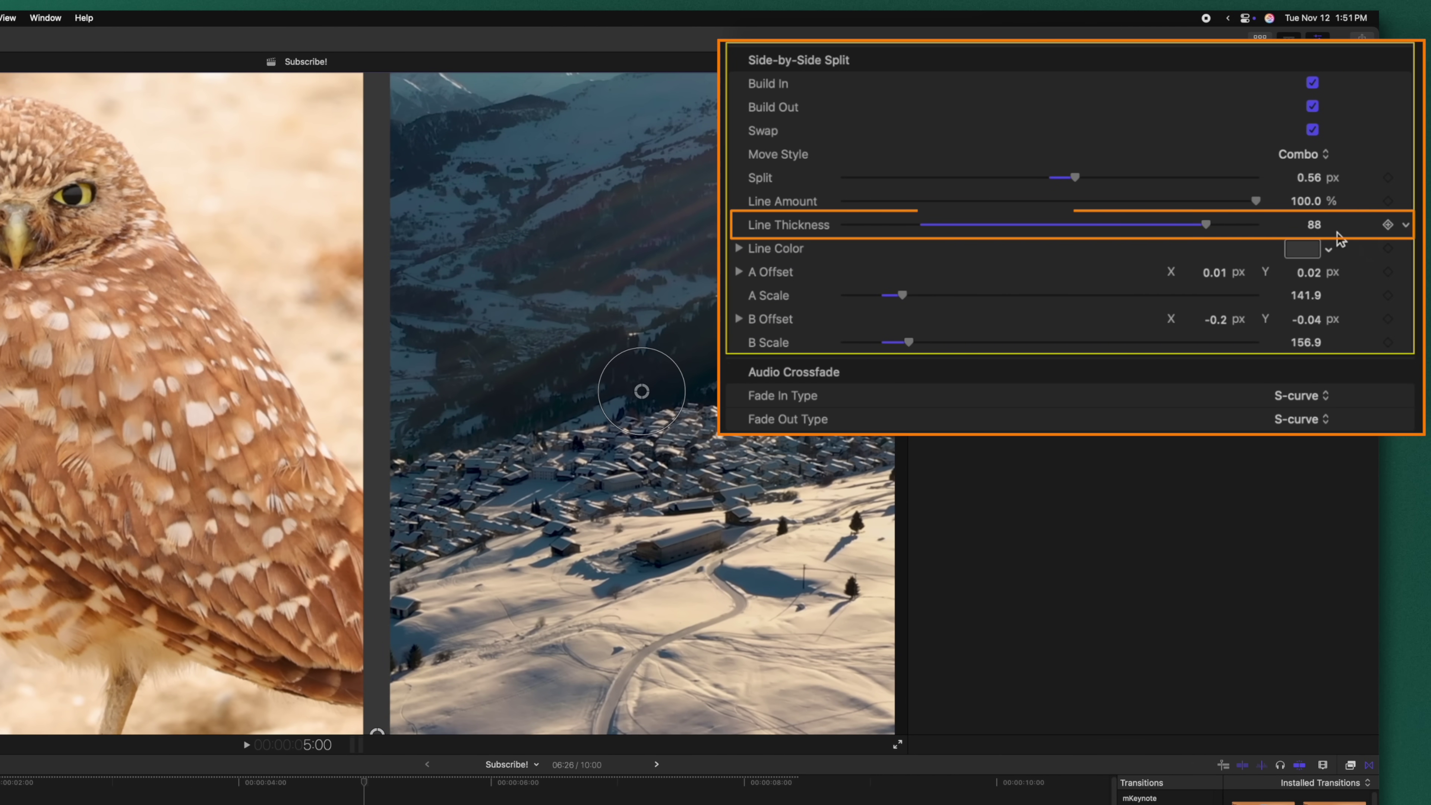
click(1304, 249)
click(824, 313)
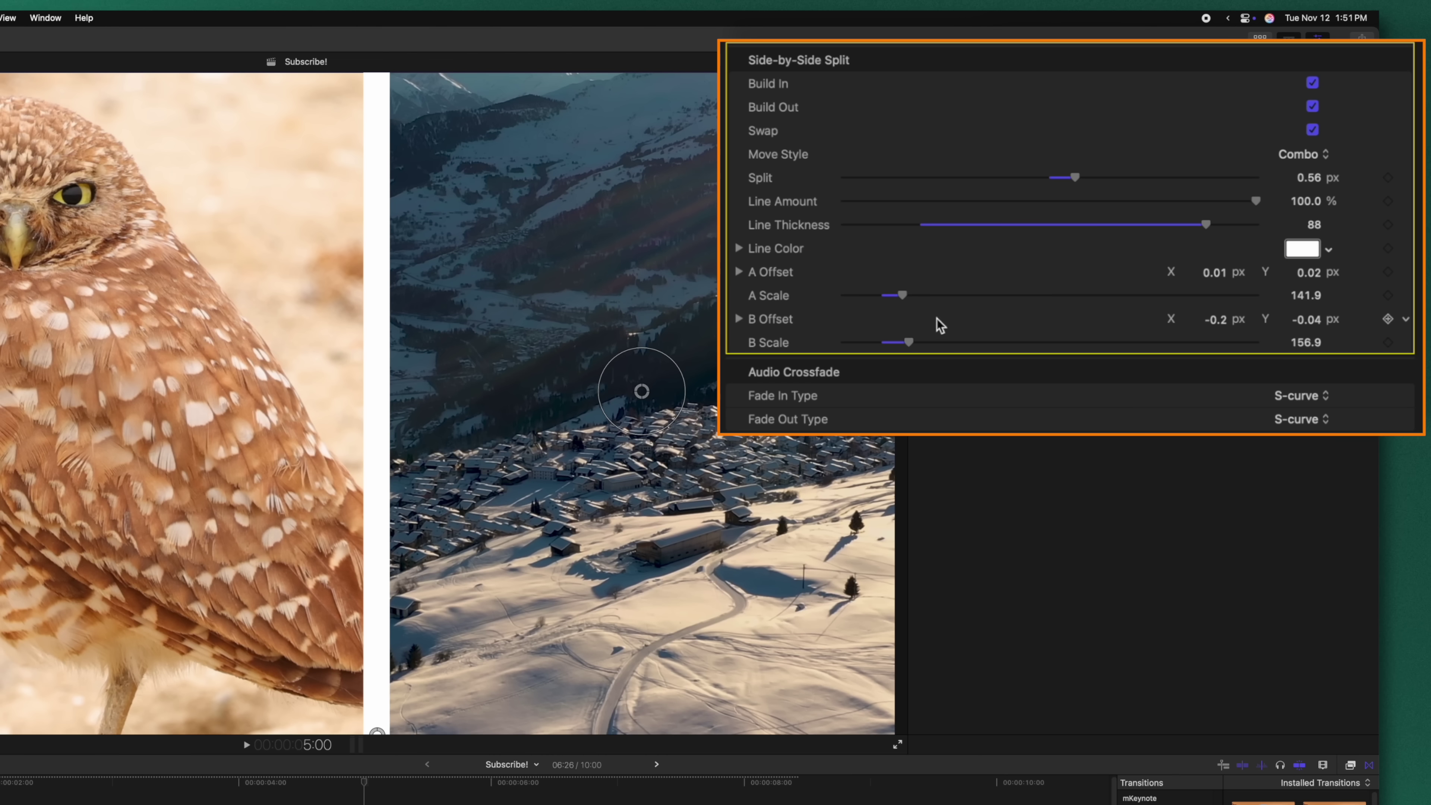
drag(902, 294, 881, 296)
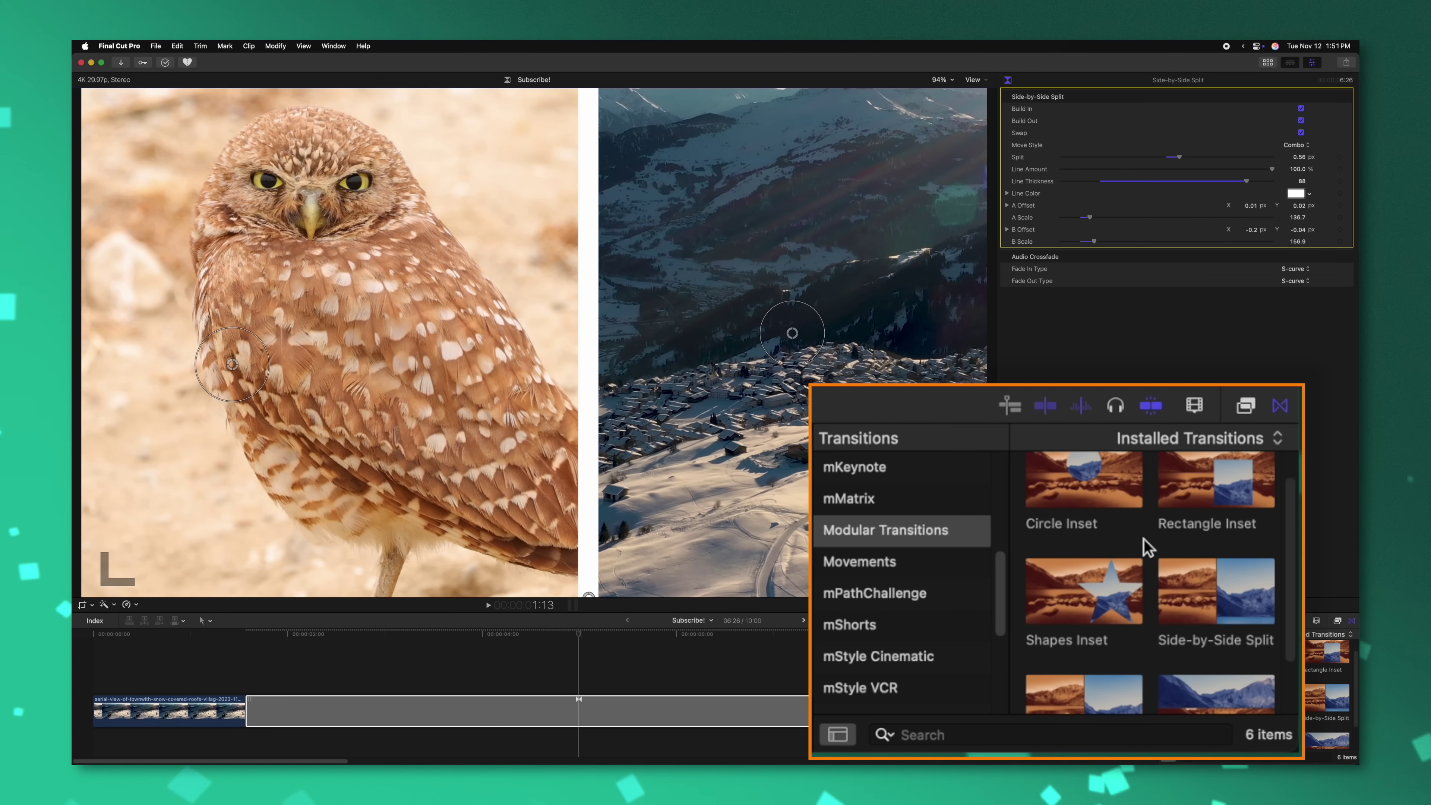
Step: Swap in a Shapes Inset star transition, trying Soften 100 before reverting to sharp edges
drag(1285, 687, 355, 729)
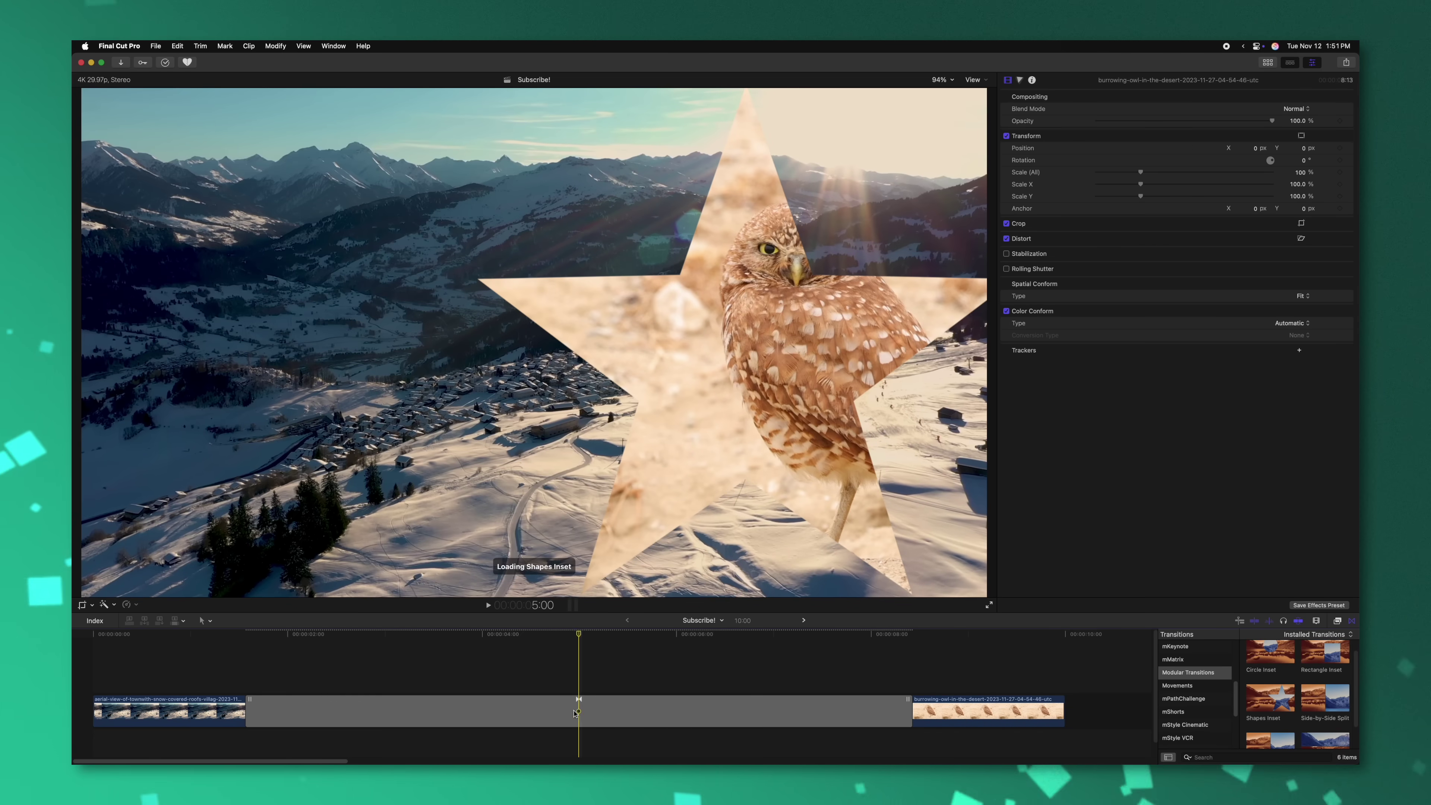
click(355, 729)
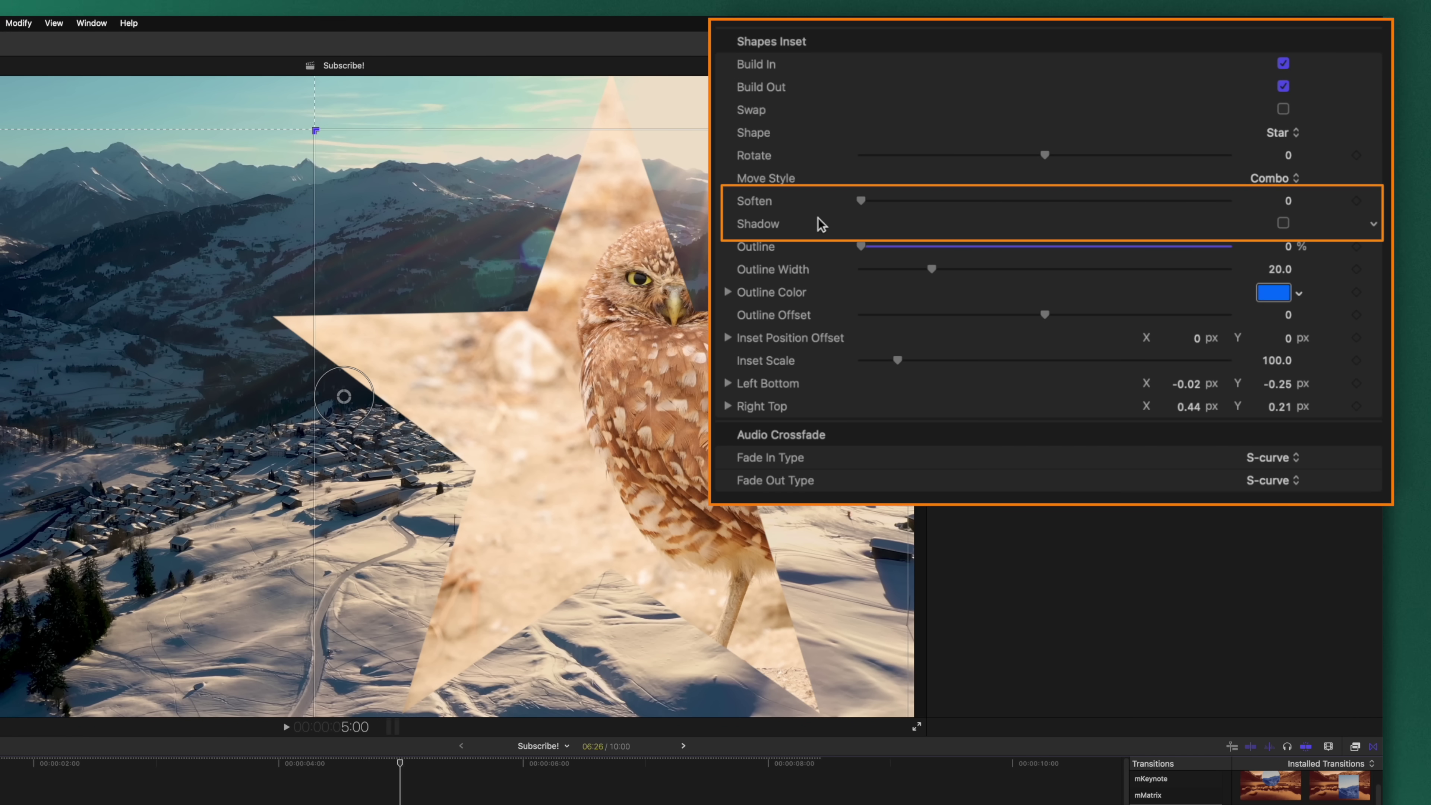
drag(867, 199, 1389, 198)
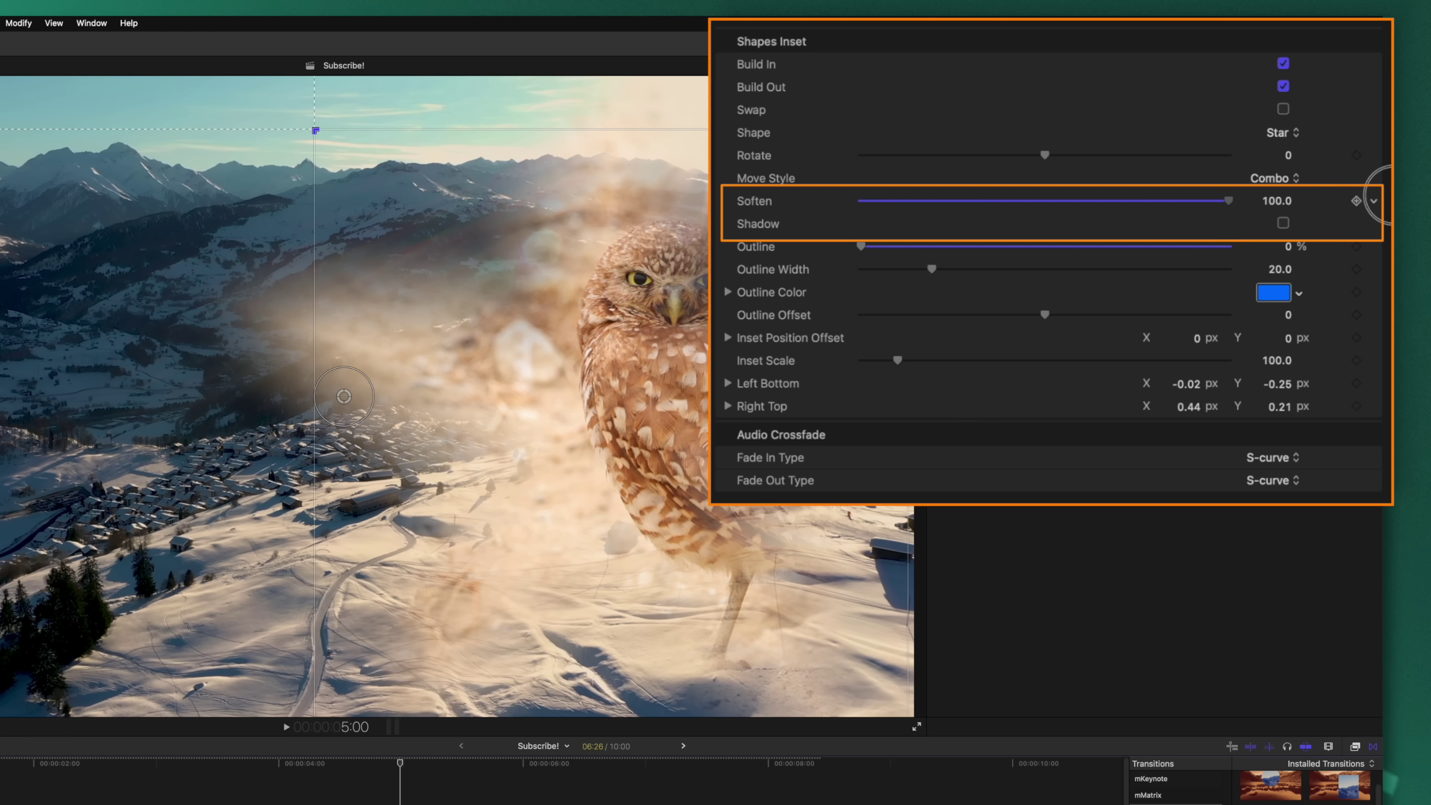
key(super+z)
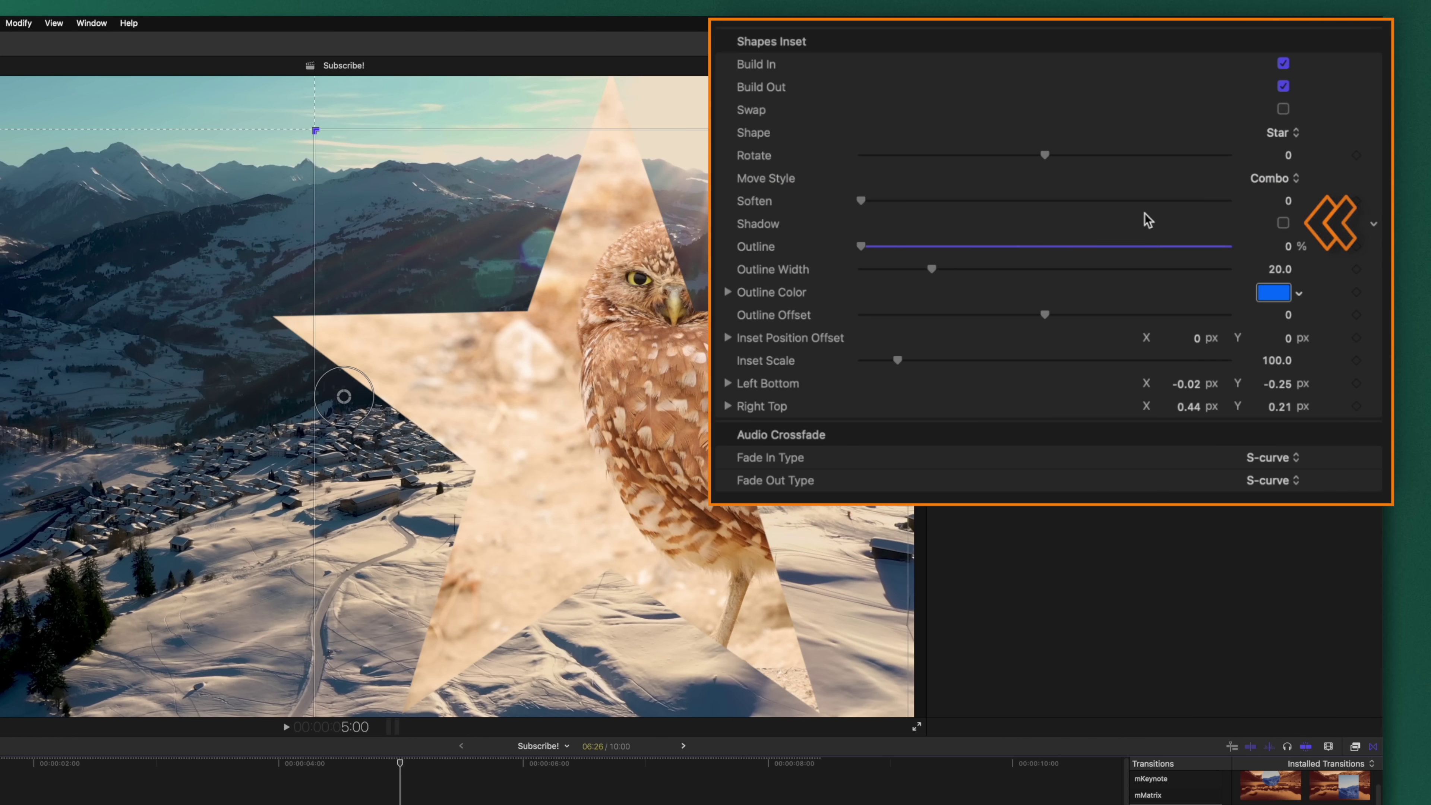